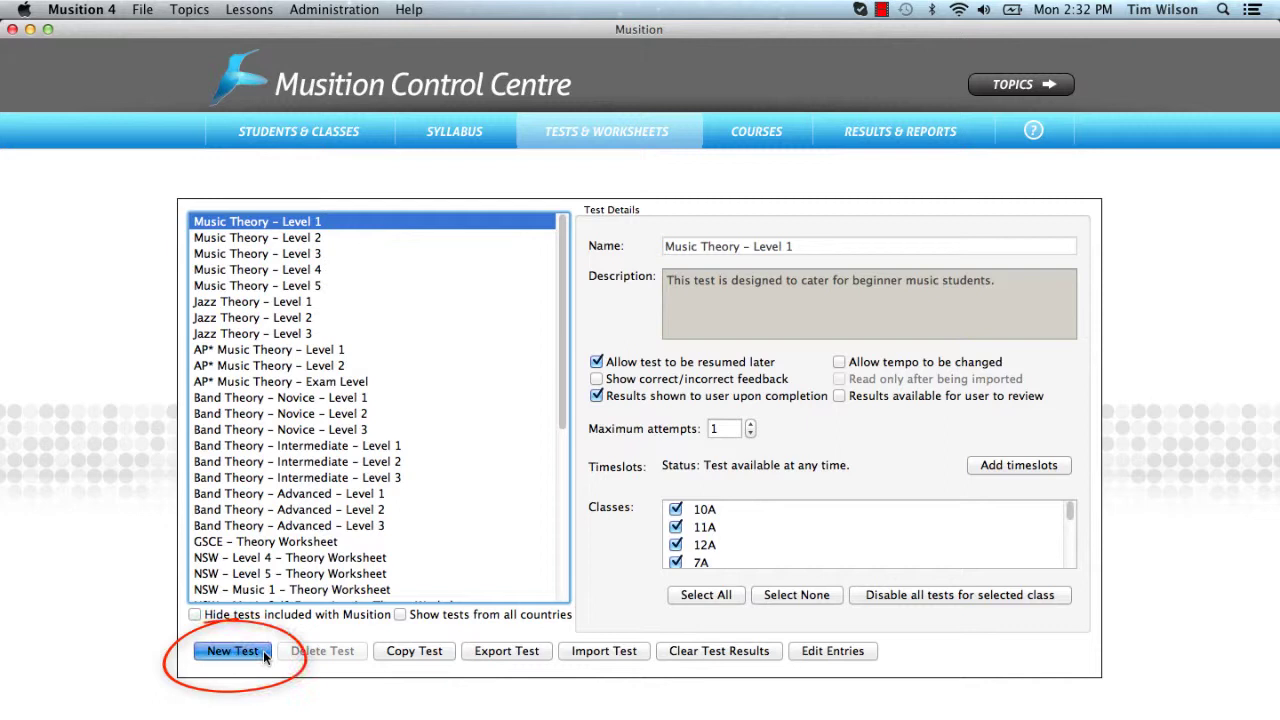
Create a blank test named 'Semester 1 Theory Test' with the description 'Sem1 Theory Test'
left_click(263, 650)
type("Seme")
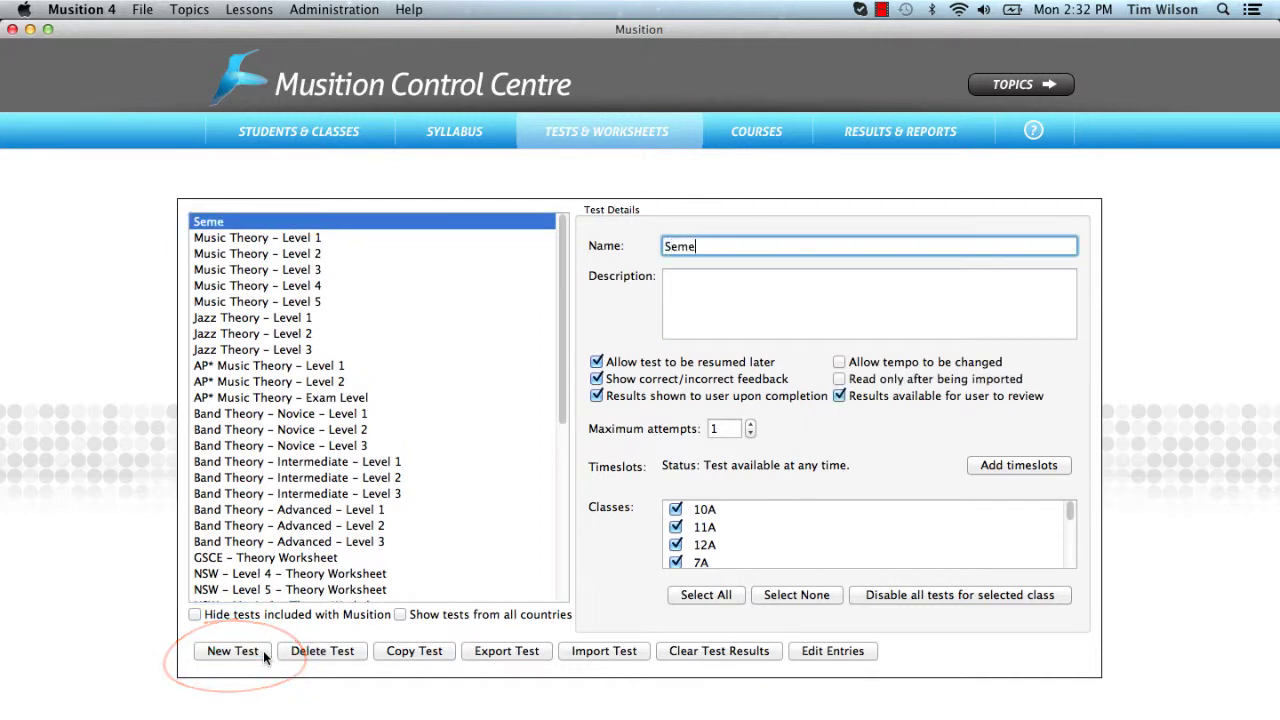
type("ster 1 Theor")
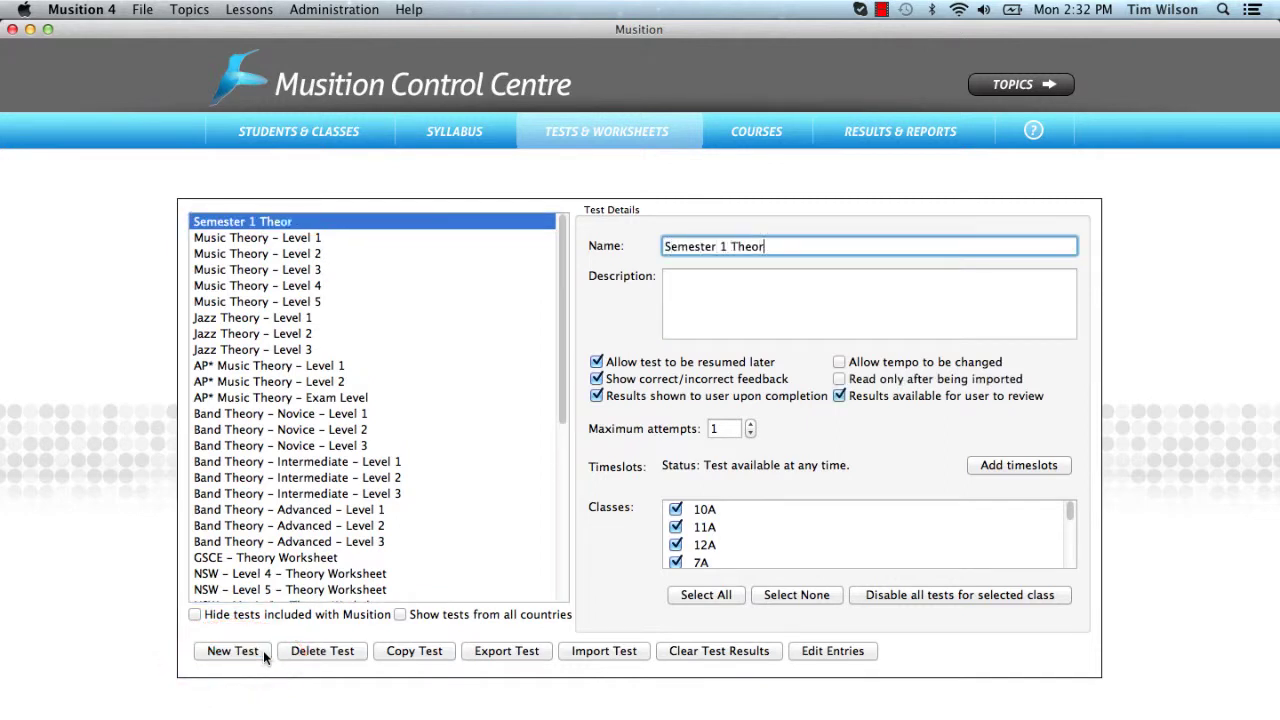
type("y Test")
key("Tab")
type("Sem1 ")
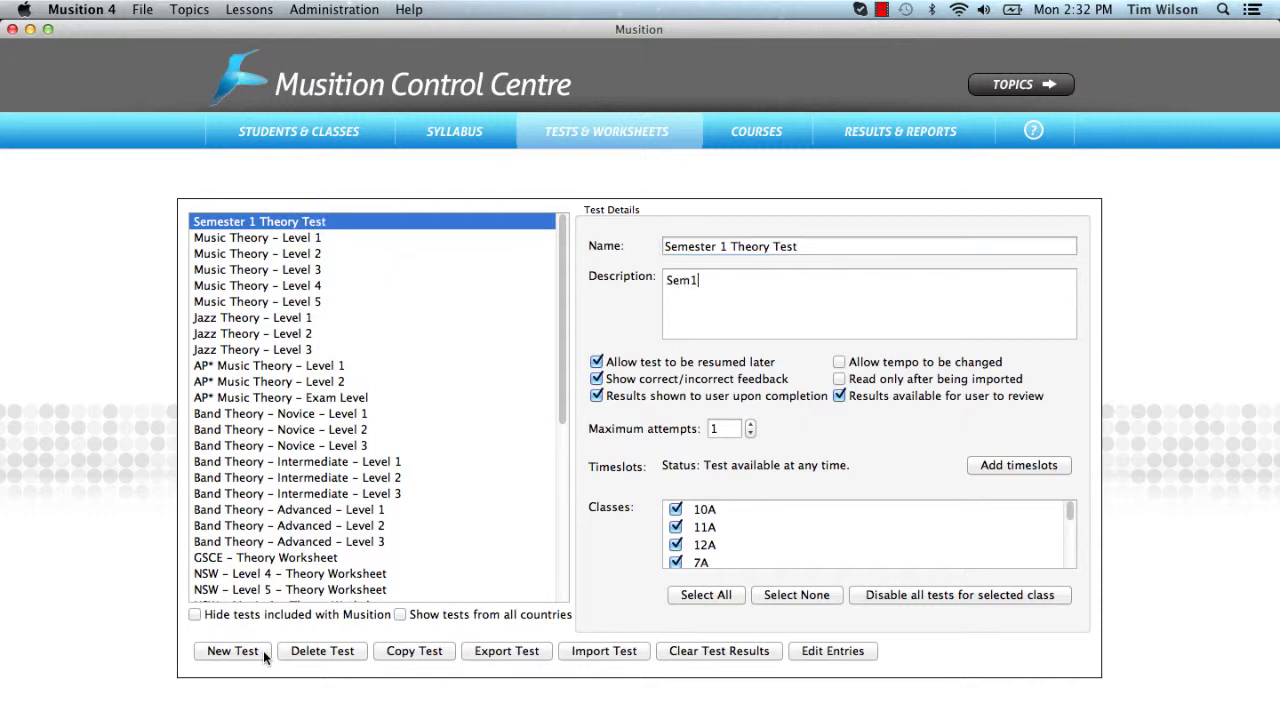
type("Theory Test")
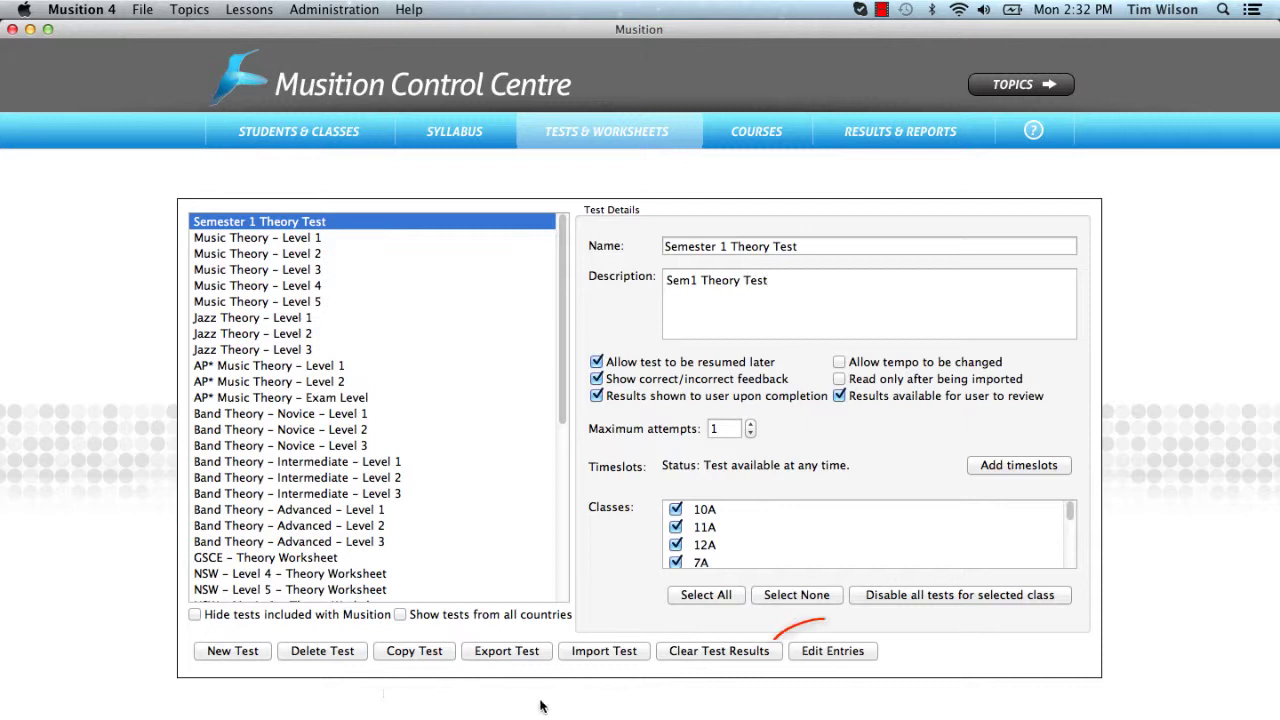
Add an Auralia 4 / Musition 4 Note Reading Level 3 entry with 3 questions worth 2 marks each
left_click(832, 651)
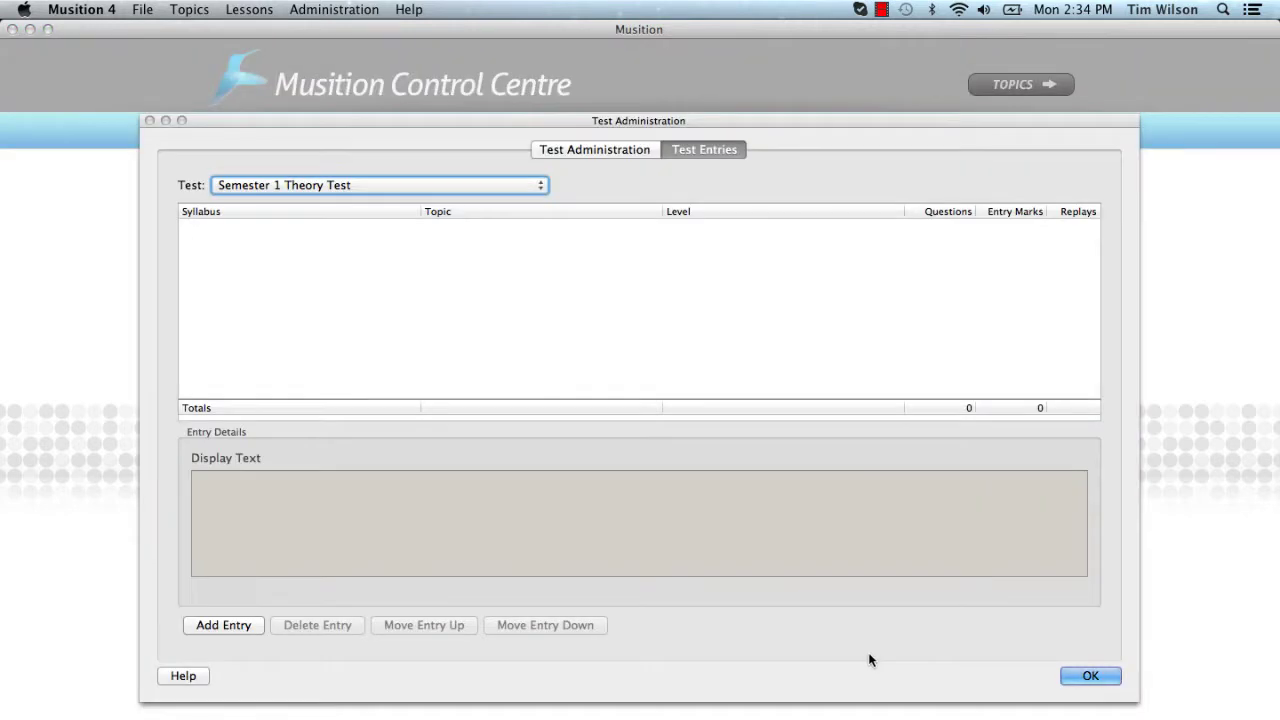
left_click(260, 628)
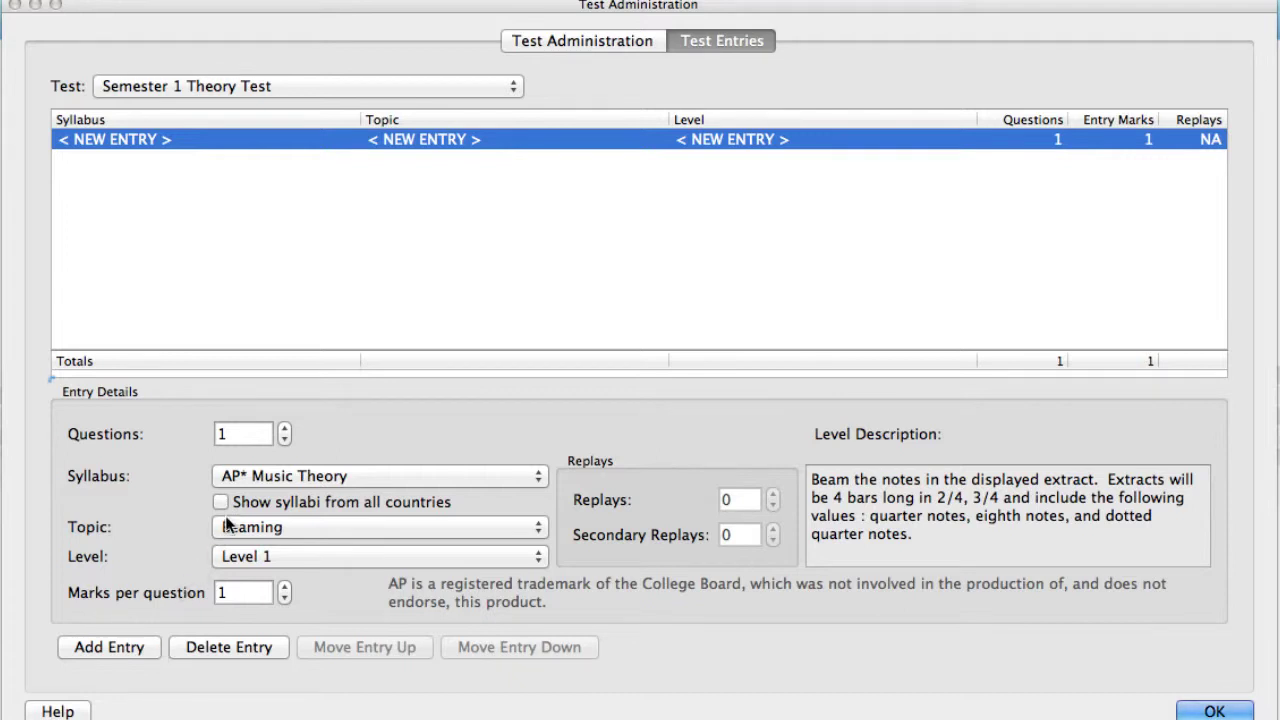
left_click(285, 428)
left_click(285, 428)
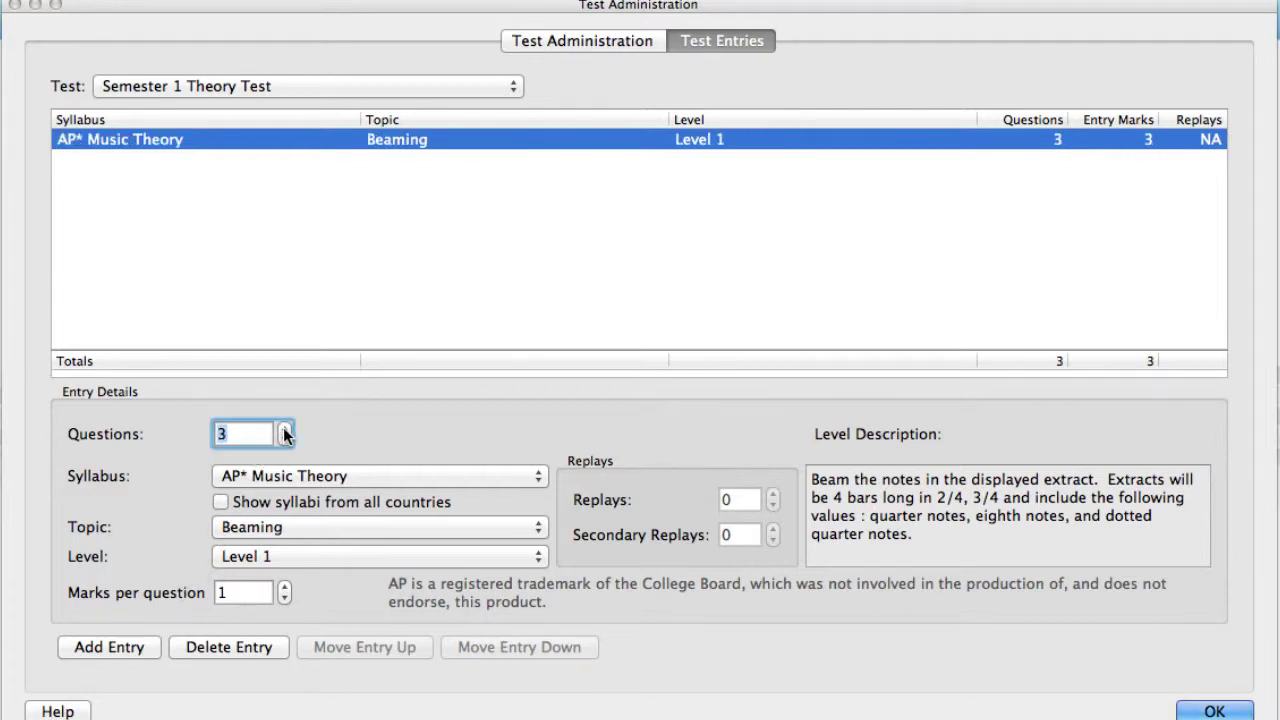
key("Tab")
left_click(324, 477)
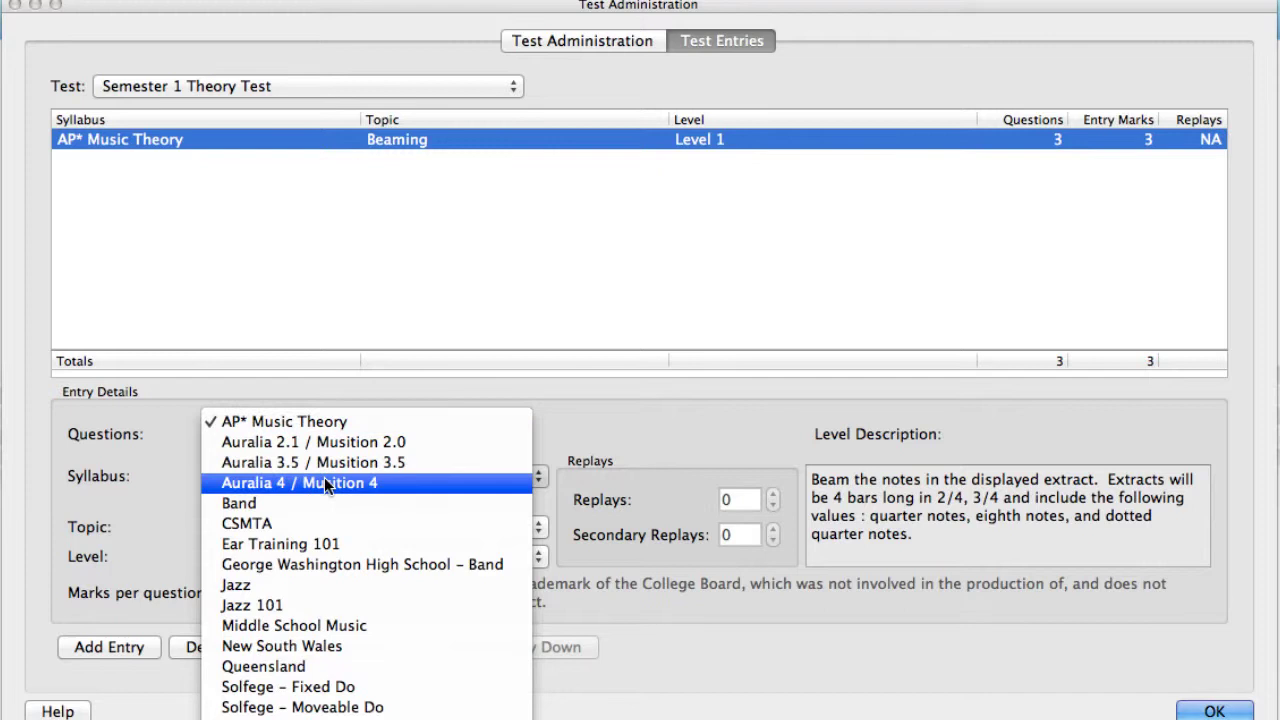
left_click(325, 482)
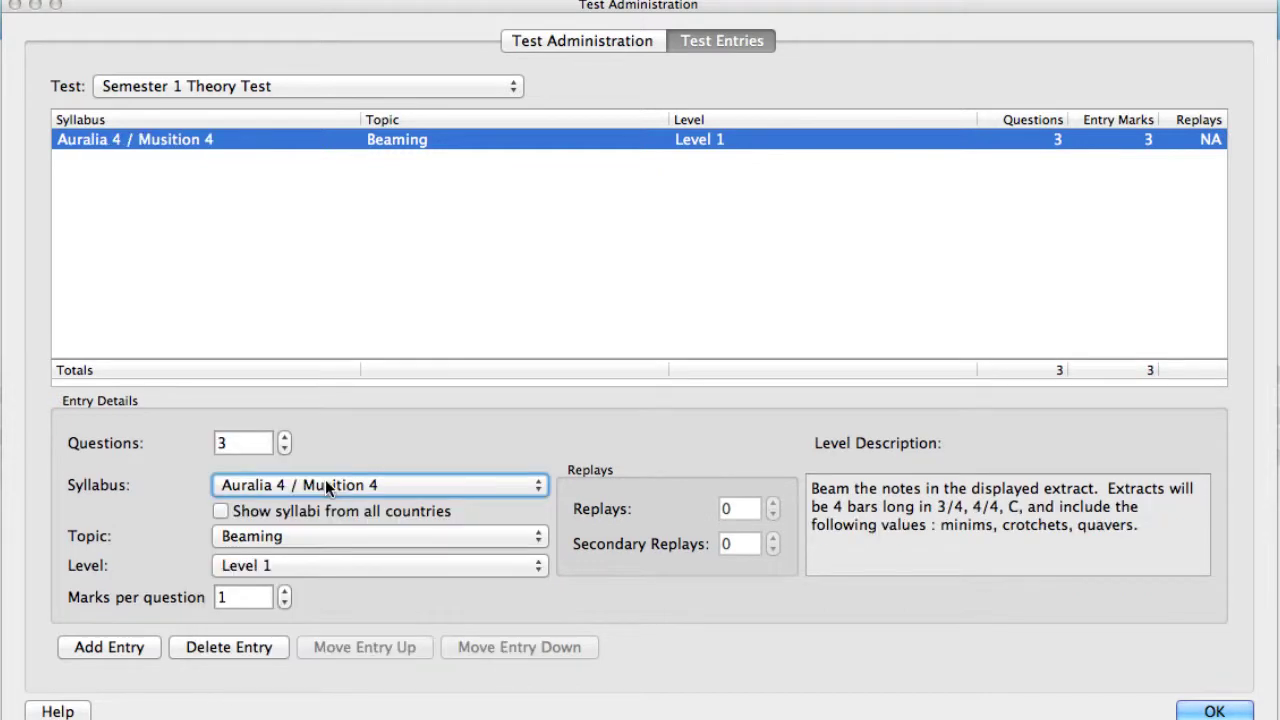
left_click(324, 536)
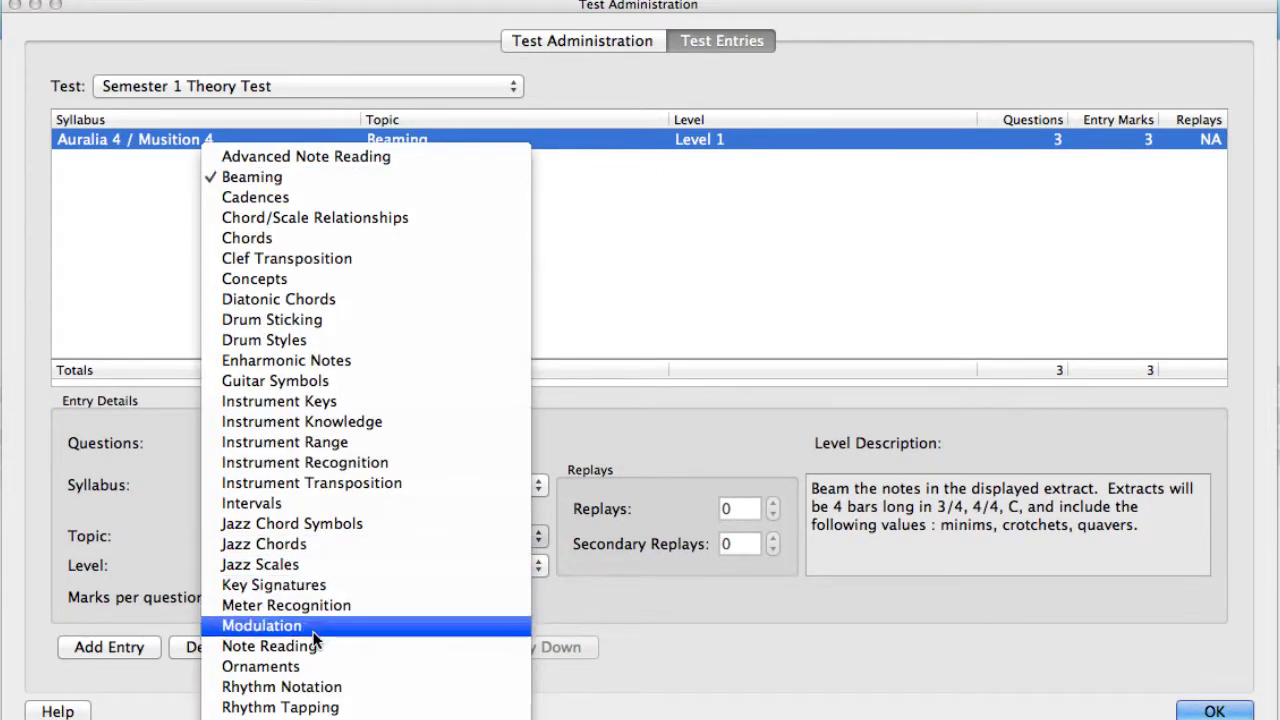
left_click(312, 646)
left_click(349, 566)
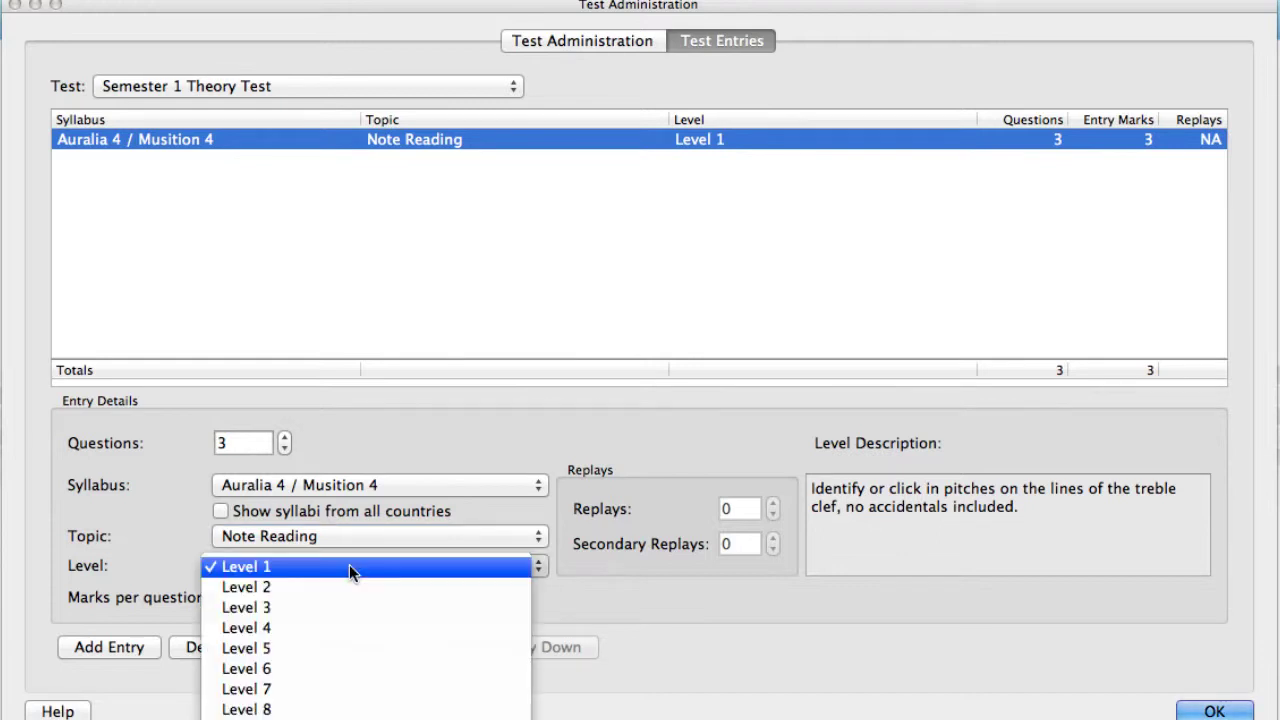
left_click(349, 608)
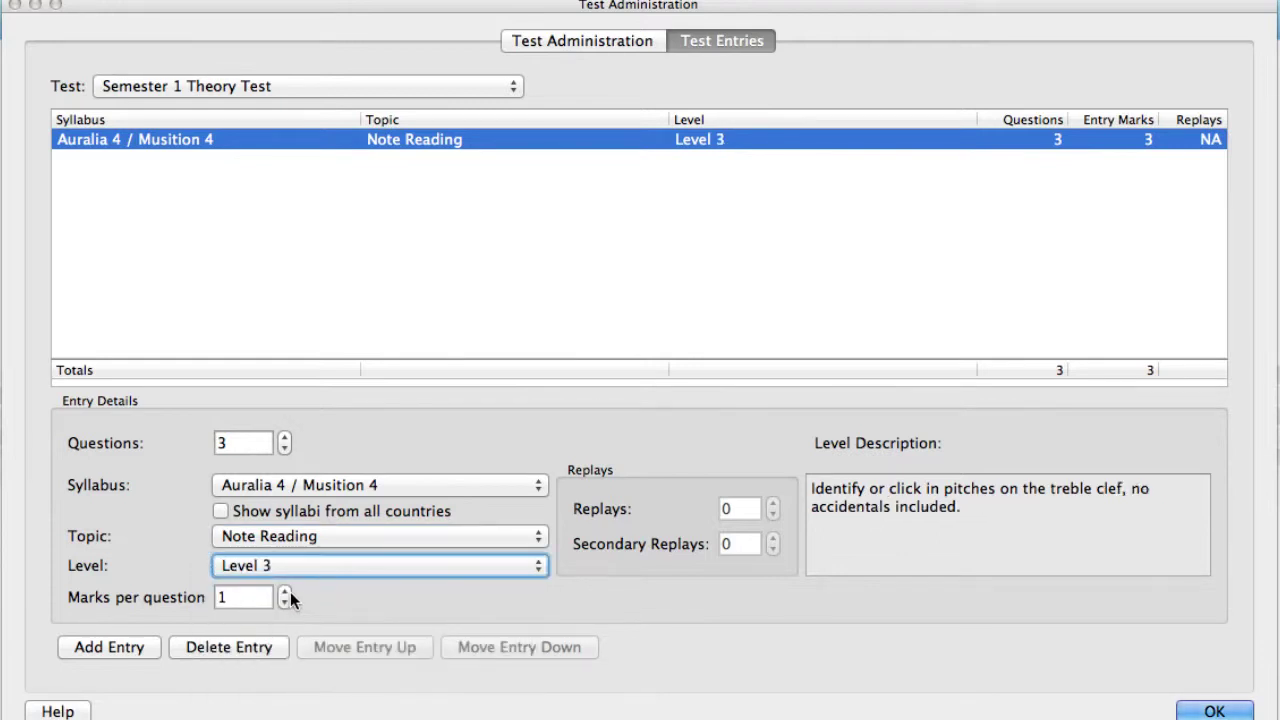
left_click(285, 592)
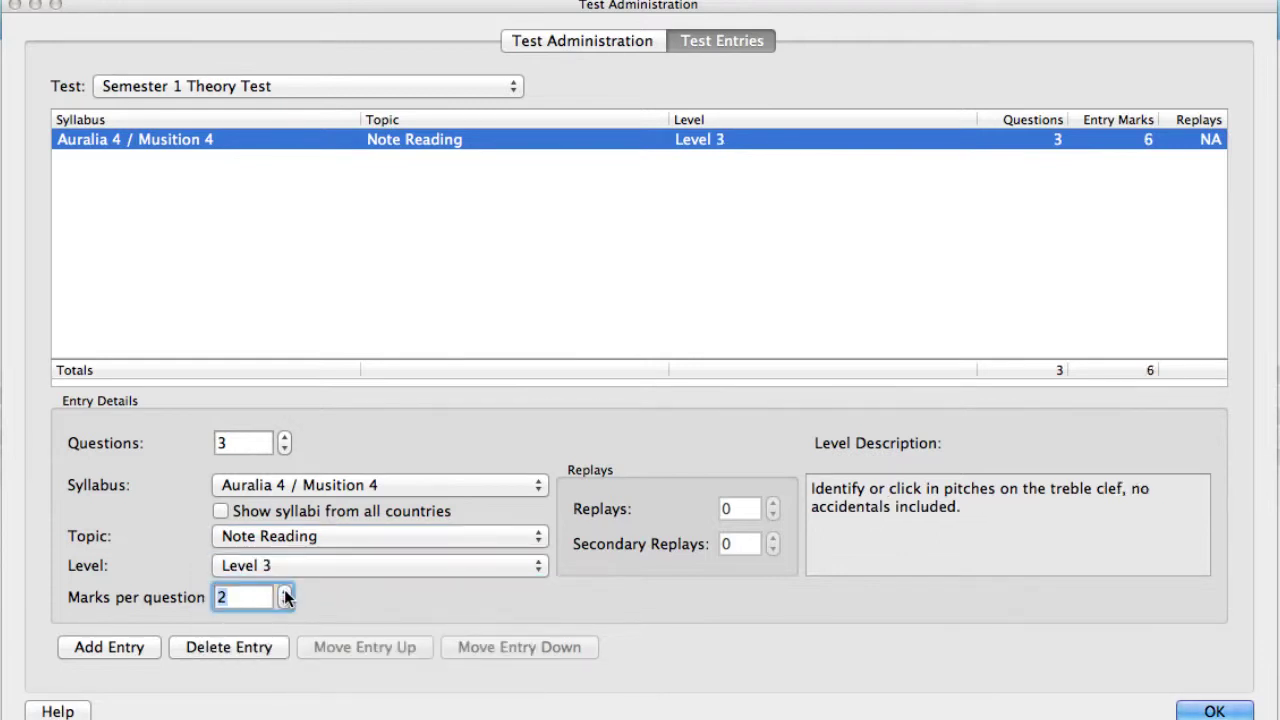
Add a Rhythm Tapping Level 5 entry with one question, raising marks per question to 4
left_click(152, 648)
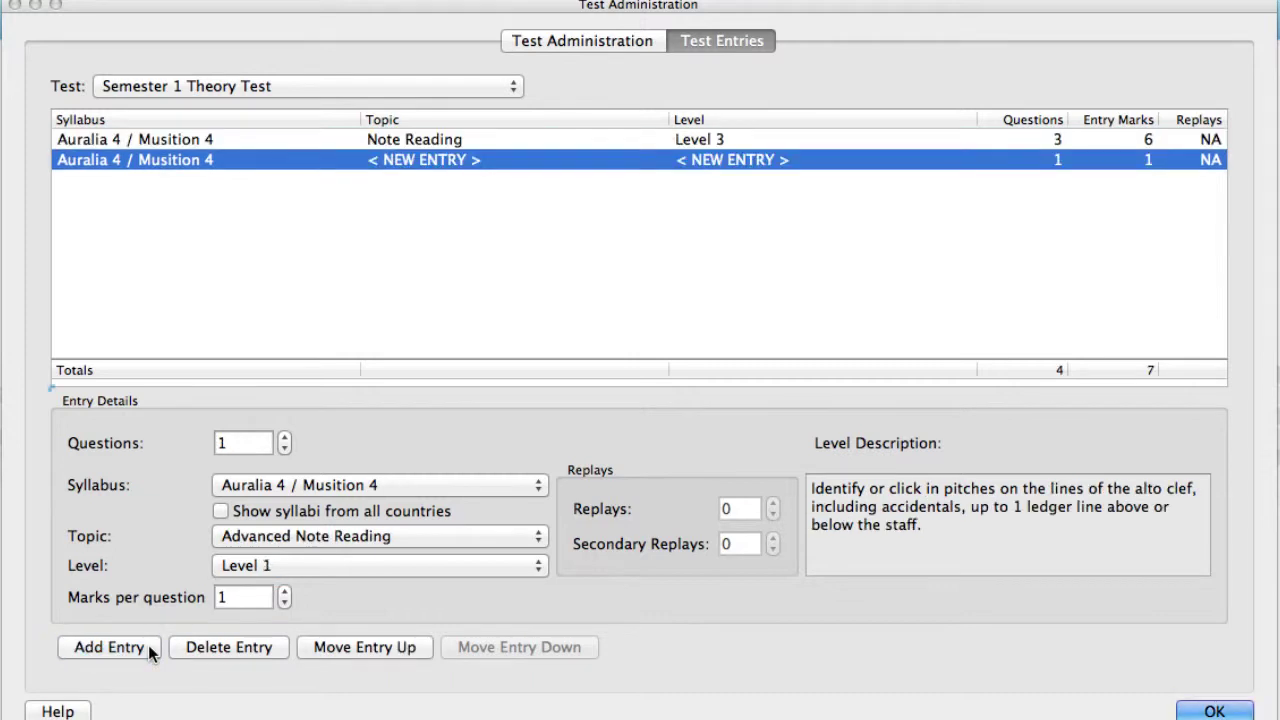
left_click(421, 536)
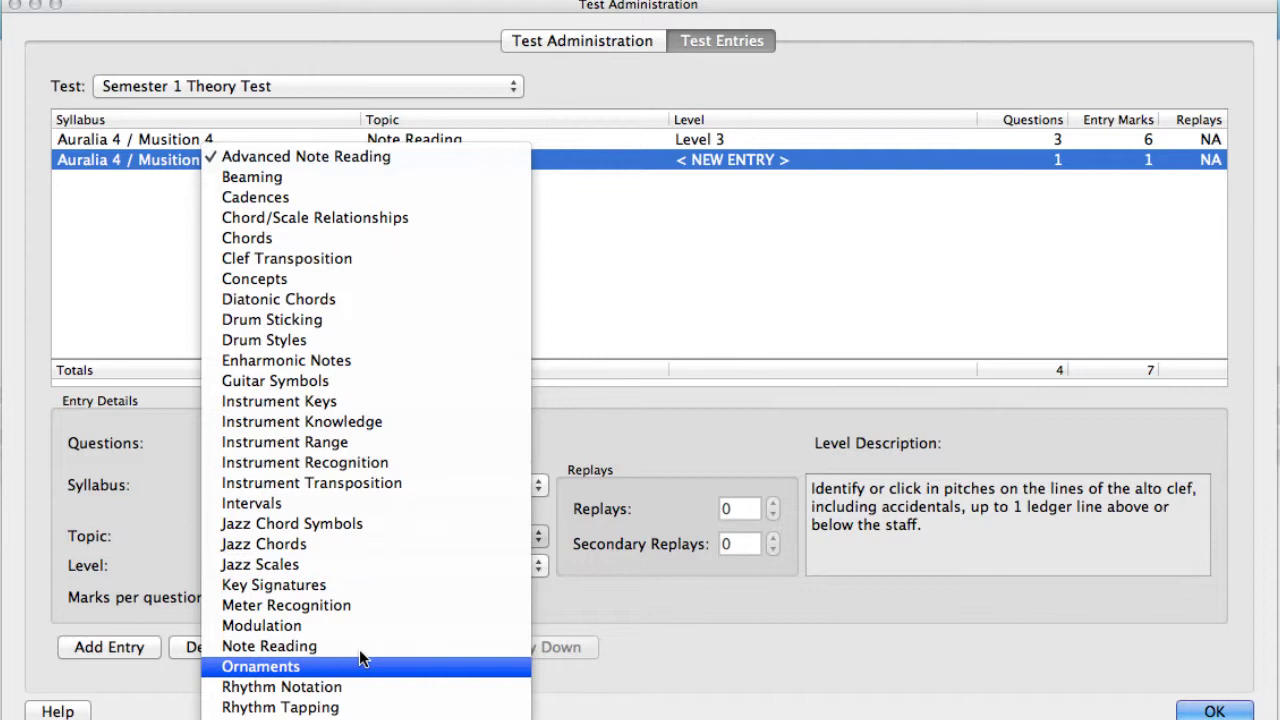
left_click(334, 707)
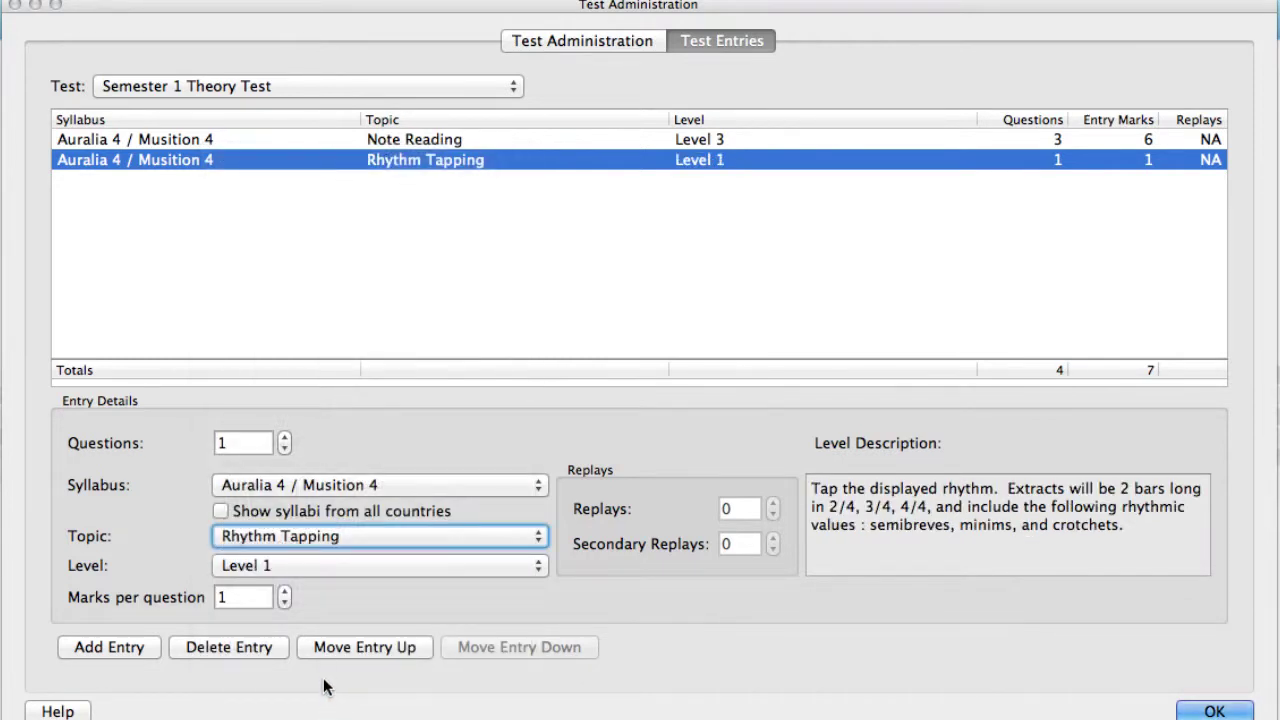
left_click(300, 566)
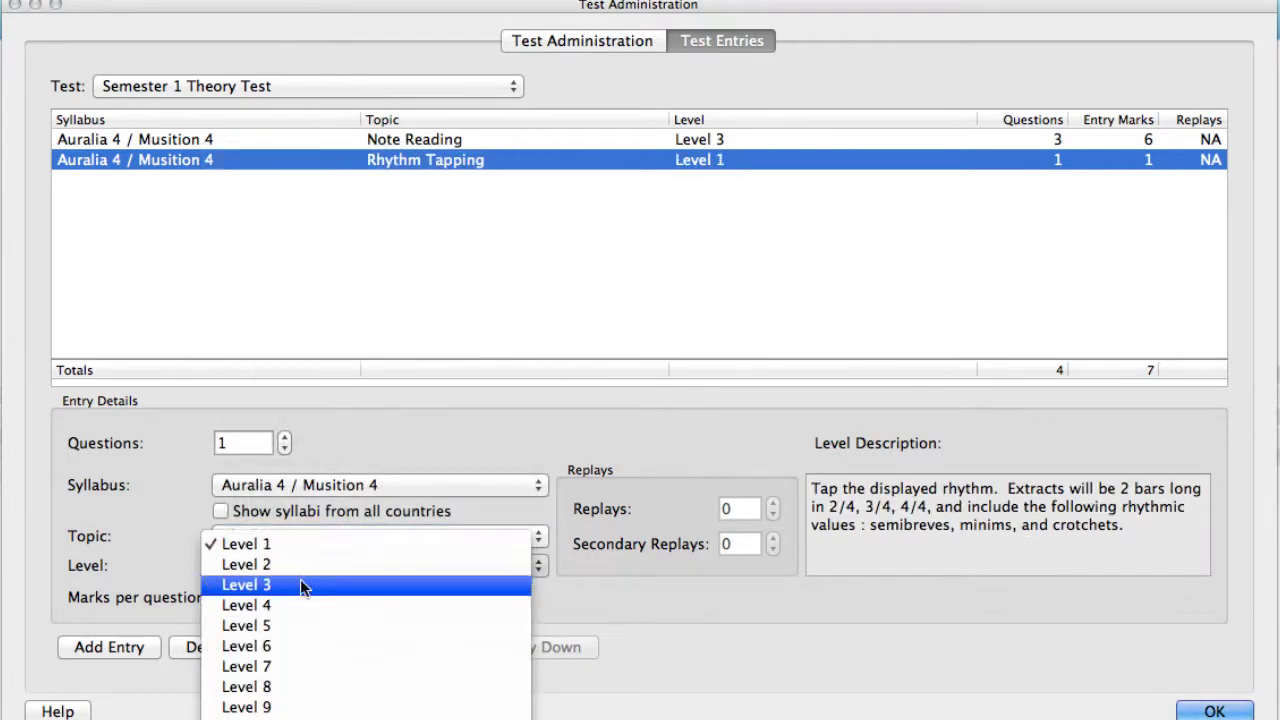
left_click(301, 621)
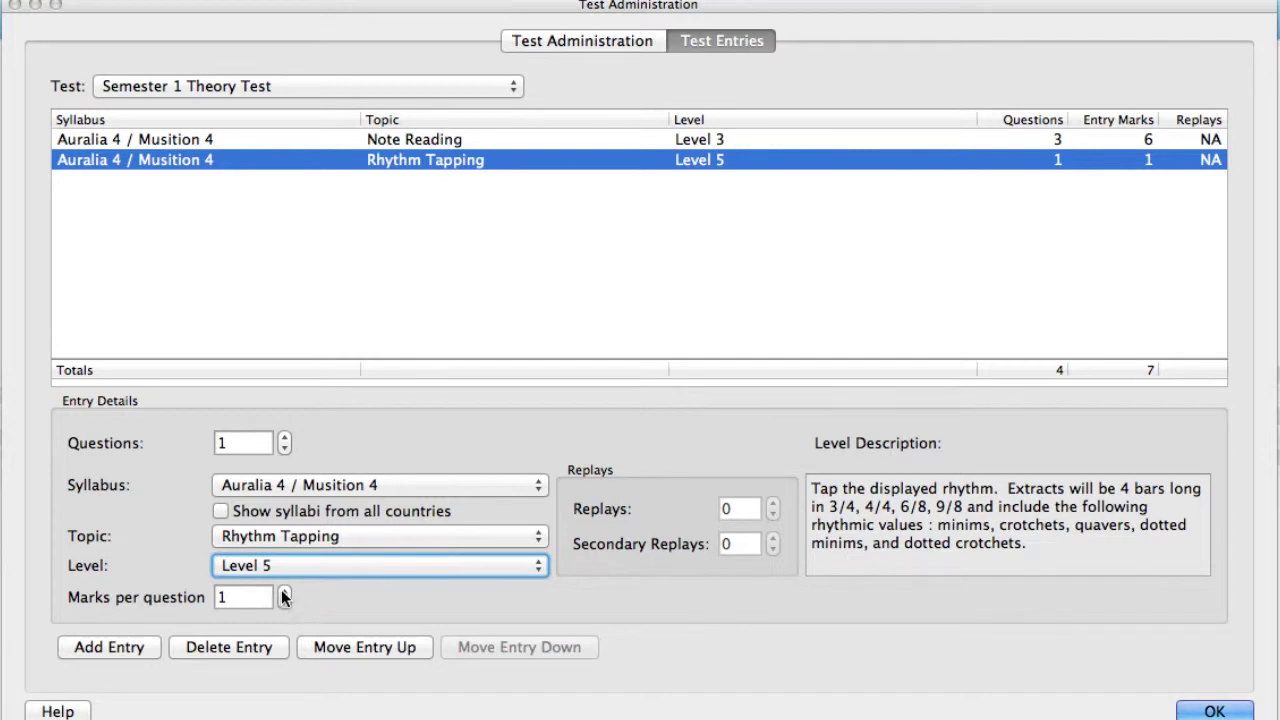
left_click(285, 591)
left_click(285, 591)
left_click(285, 591)
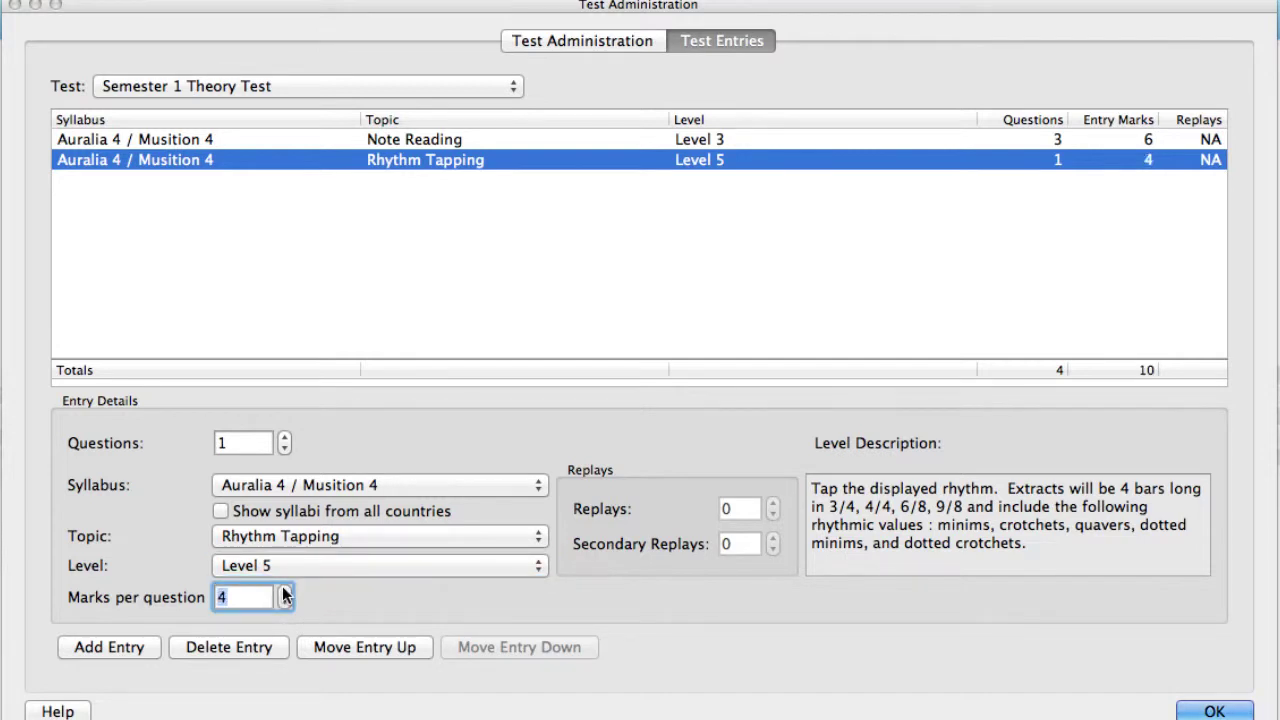
left_click(285, 591)
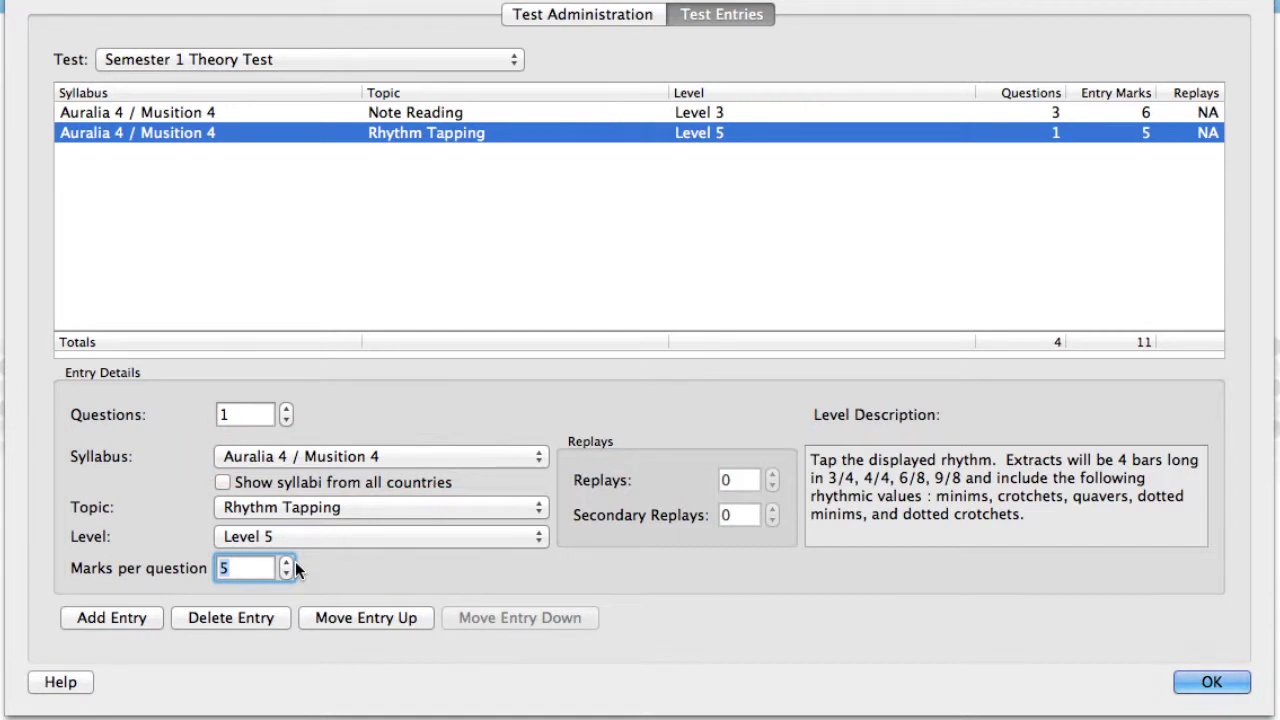
Save the entries, untick class 7A, and confirm 8B, 9A and Default Class stay assigned
left_click(1180, 680)
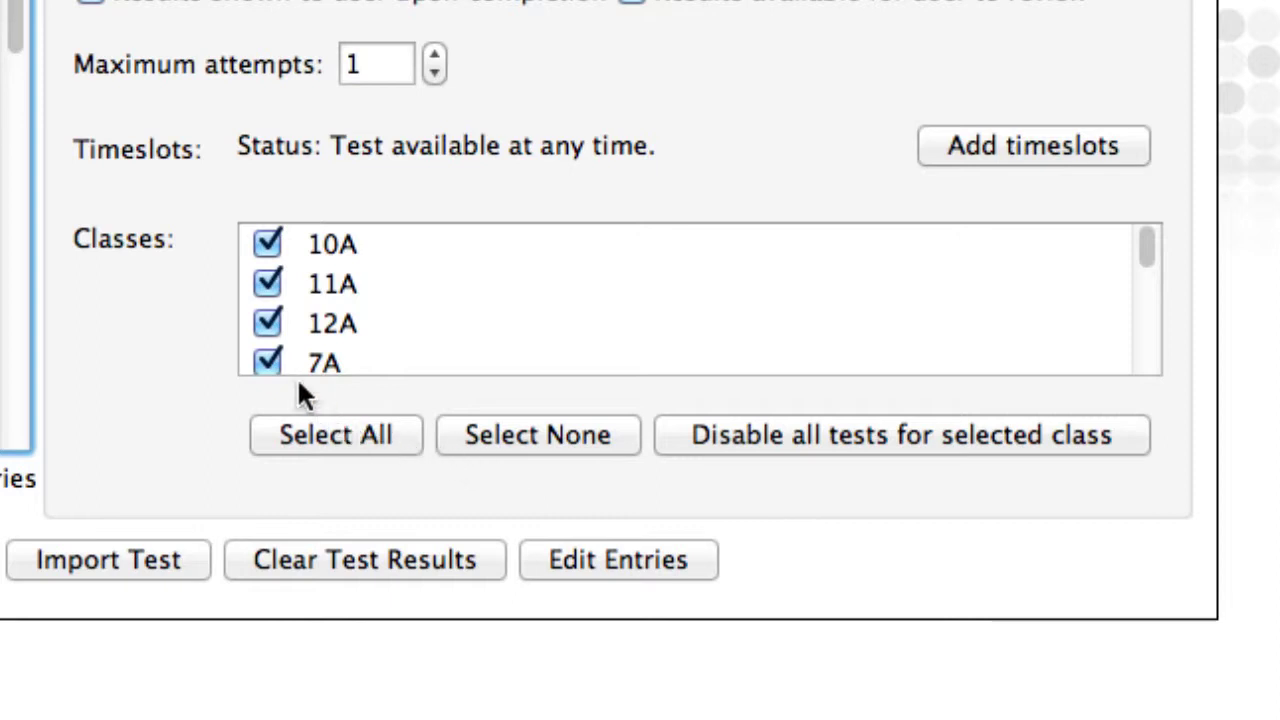
left_click(272, 362)
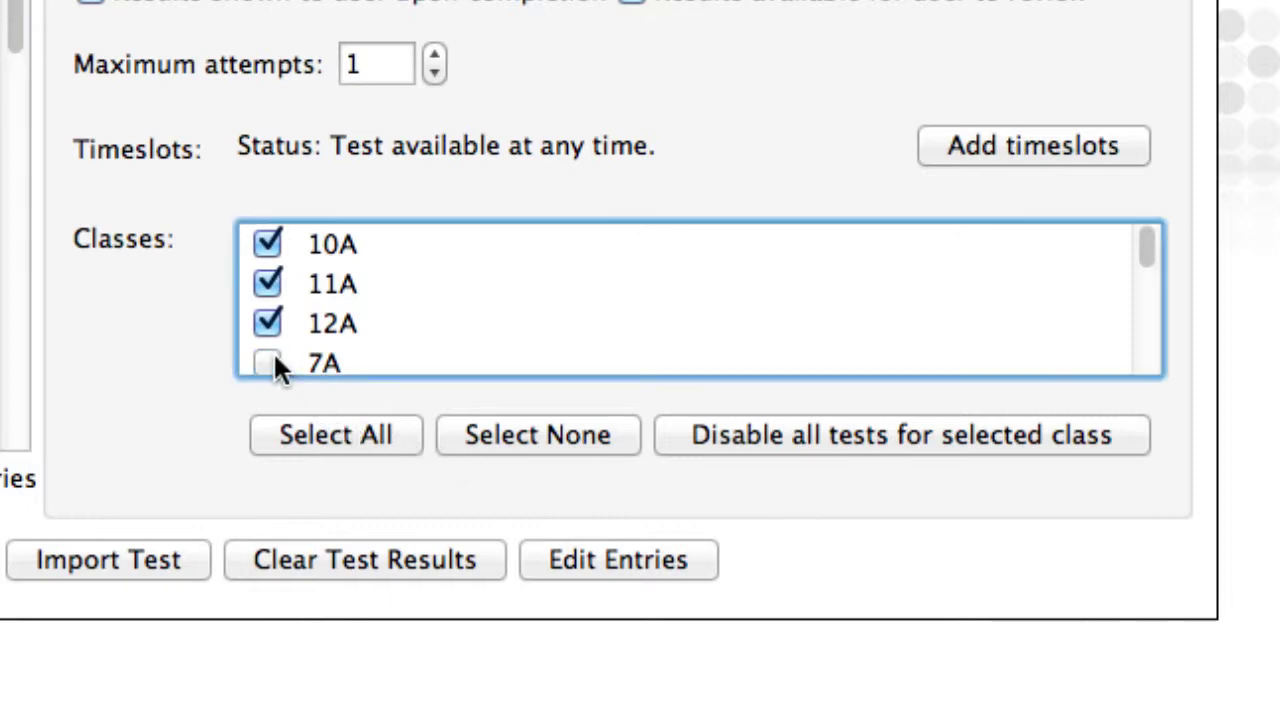
left_click(270, 282)
scroll(269, 276, "down", 3)
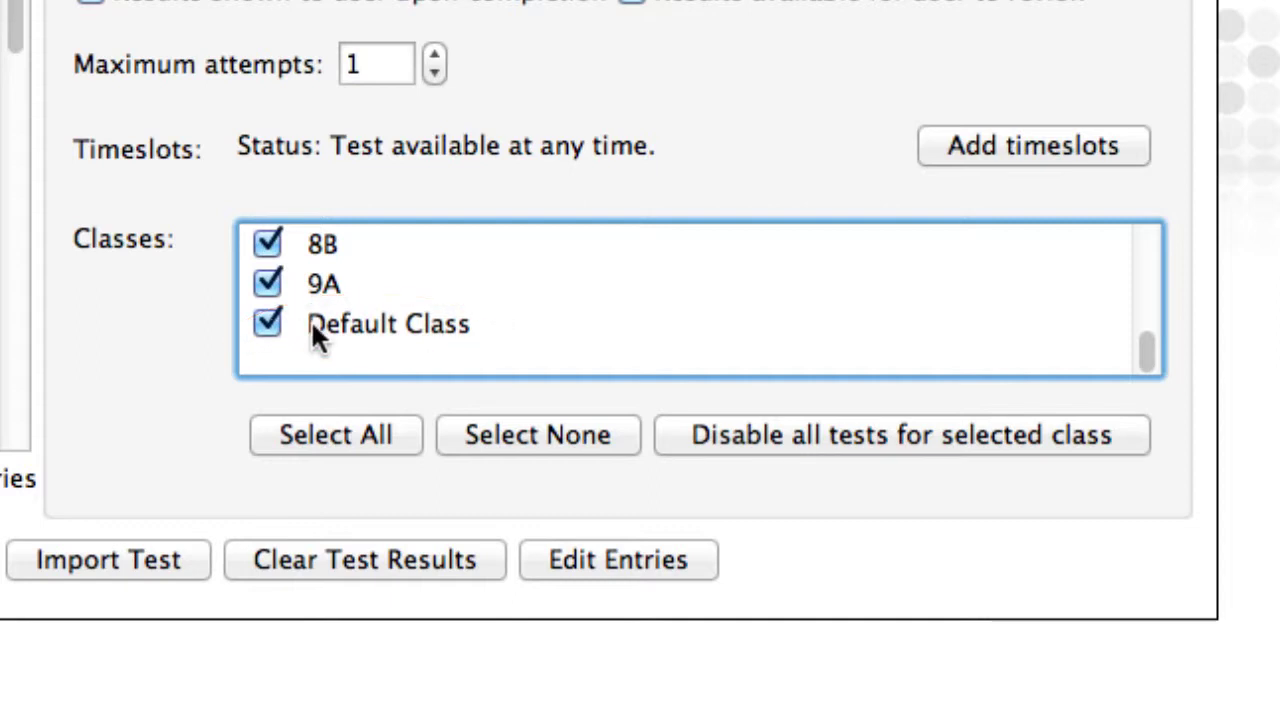
left_click(354, 325)
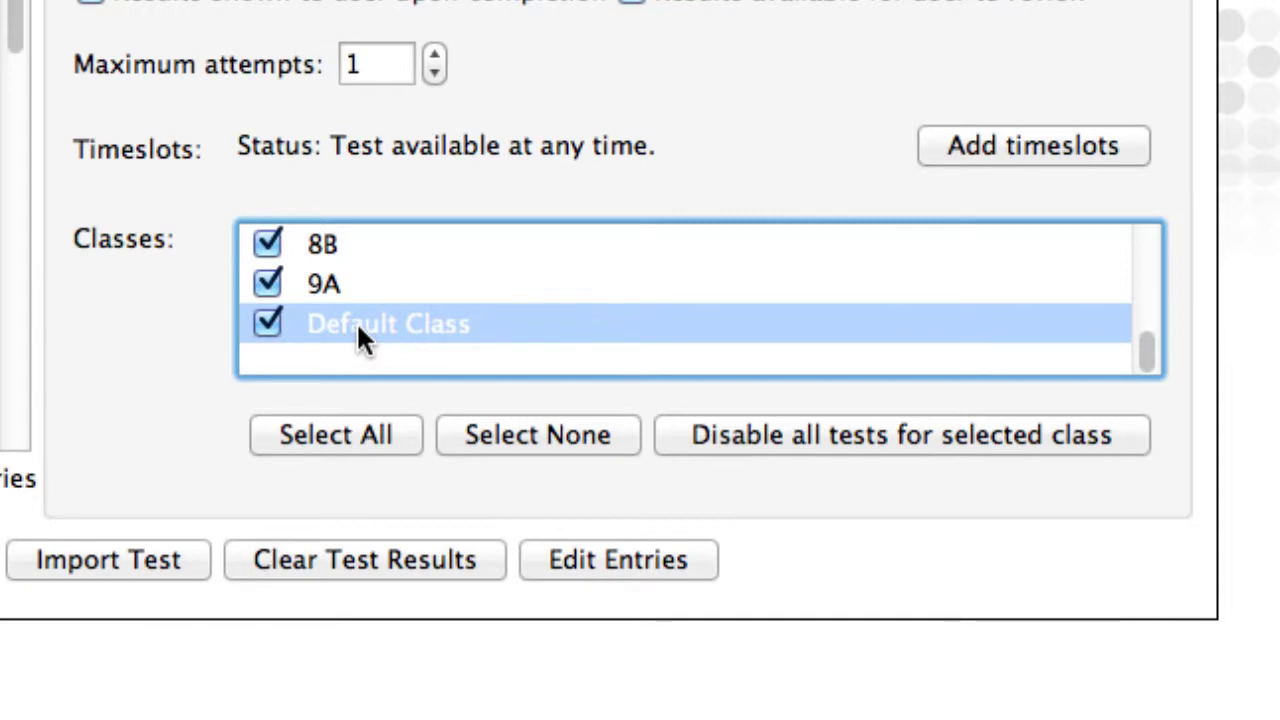
left_click(356, 285)
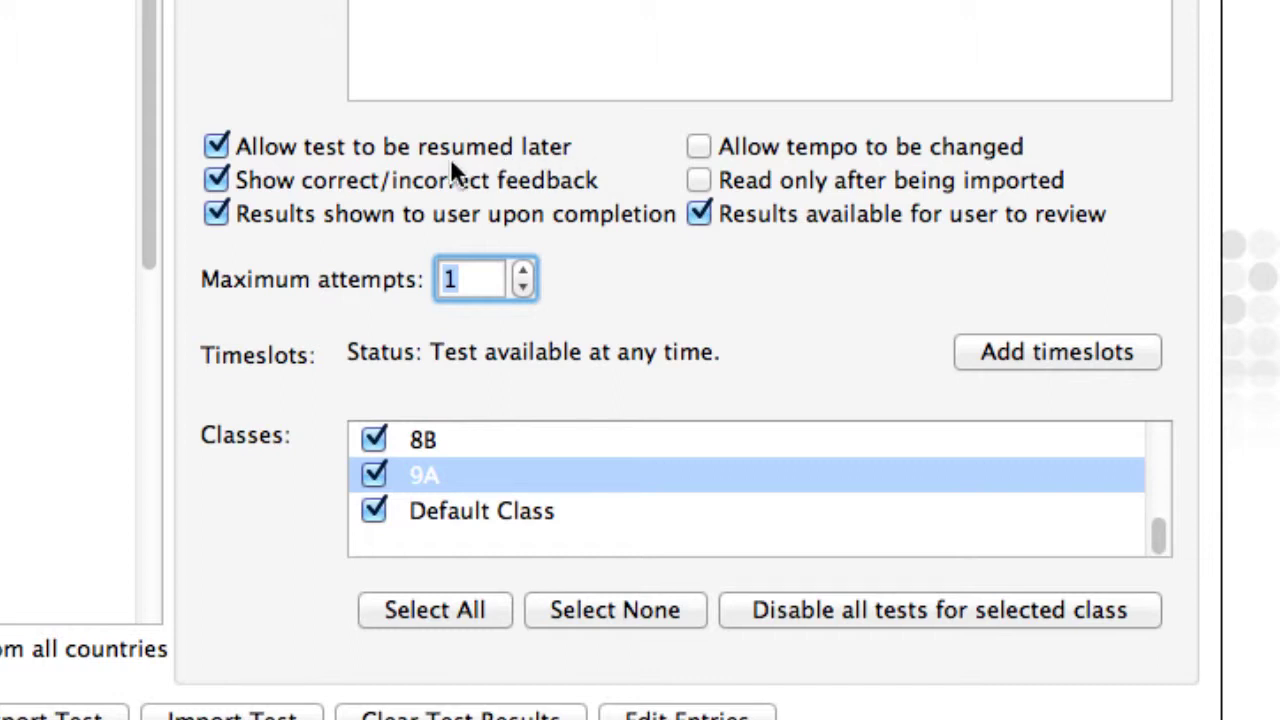
Turn off answer feedback, results on completion and results review, and set maximum attempts to 4
left_click(217, 180)
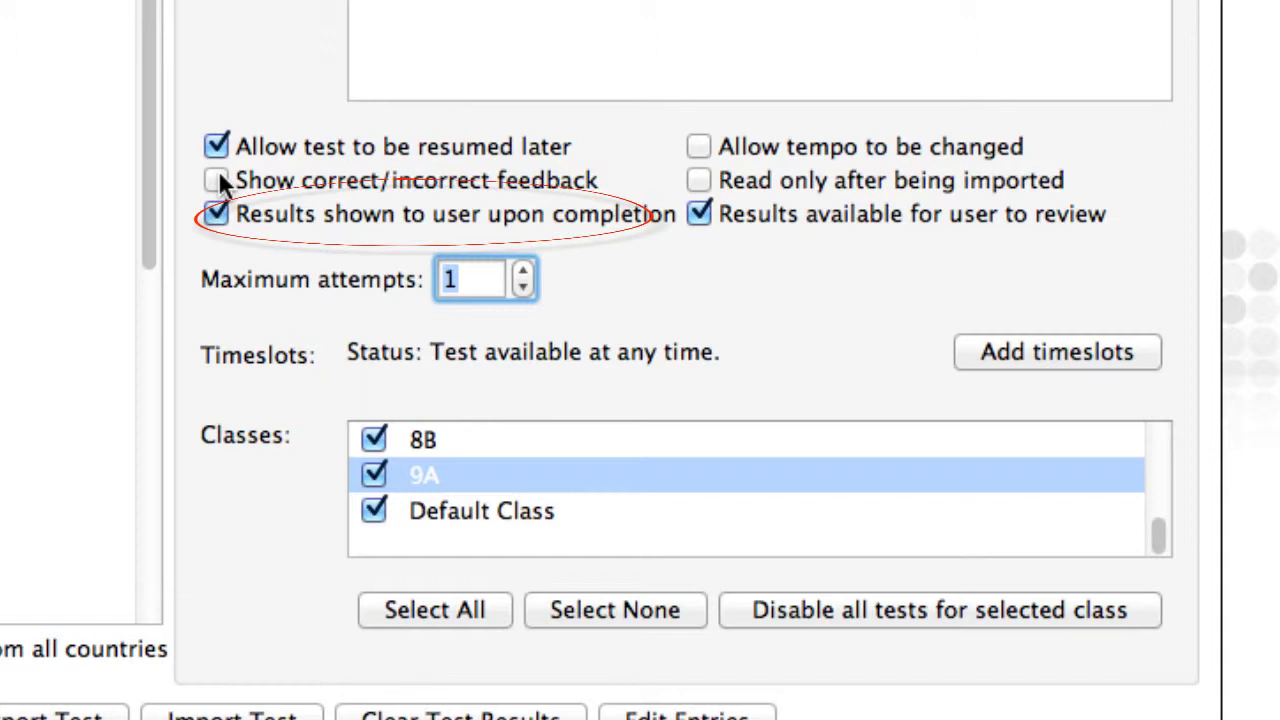
left_click(216, 214)
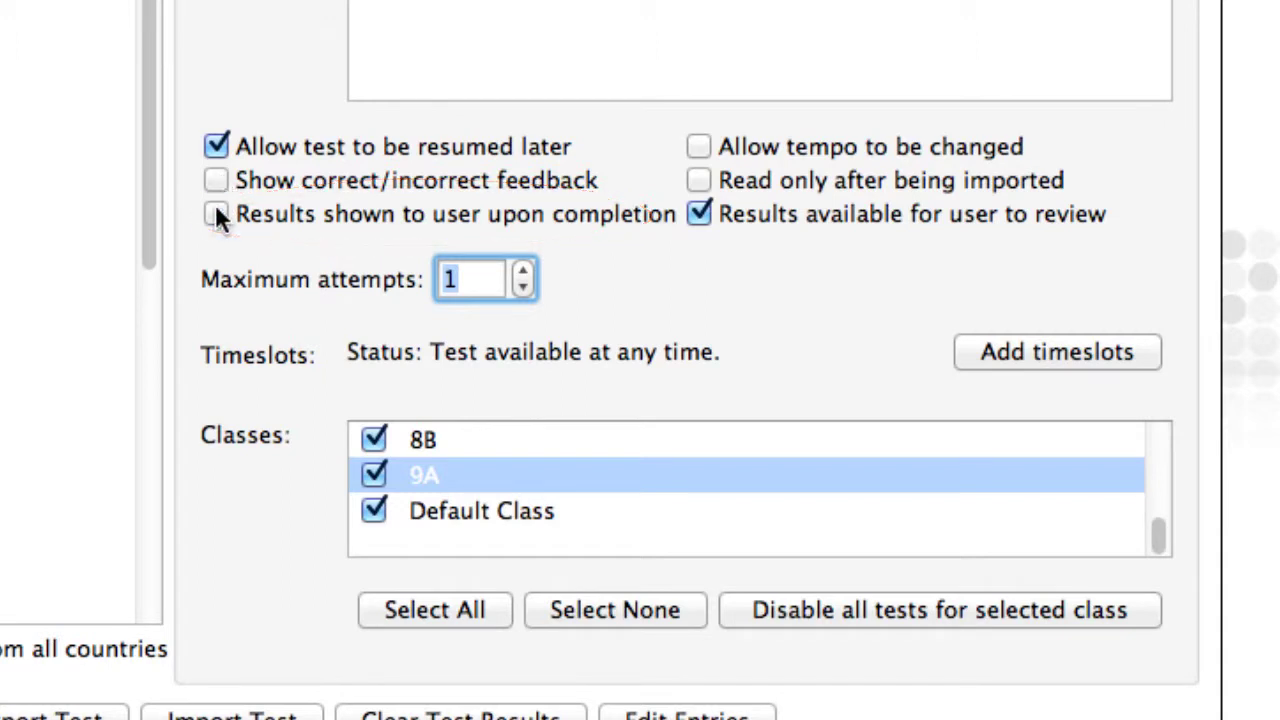
left_click(706, 216)
left_click(522, 271)
left_click(522, 271)
left_click(522, 271)
Add two 9:00–11:00 AM timeslots to the test, the first on Mon 3/06/13
left_click(1140, 350)
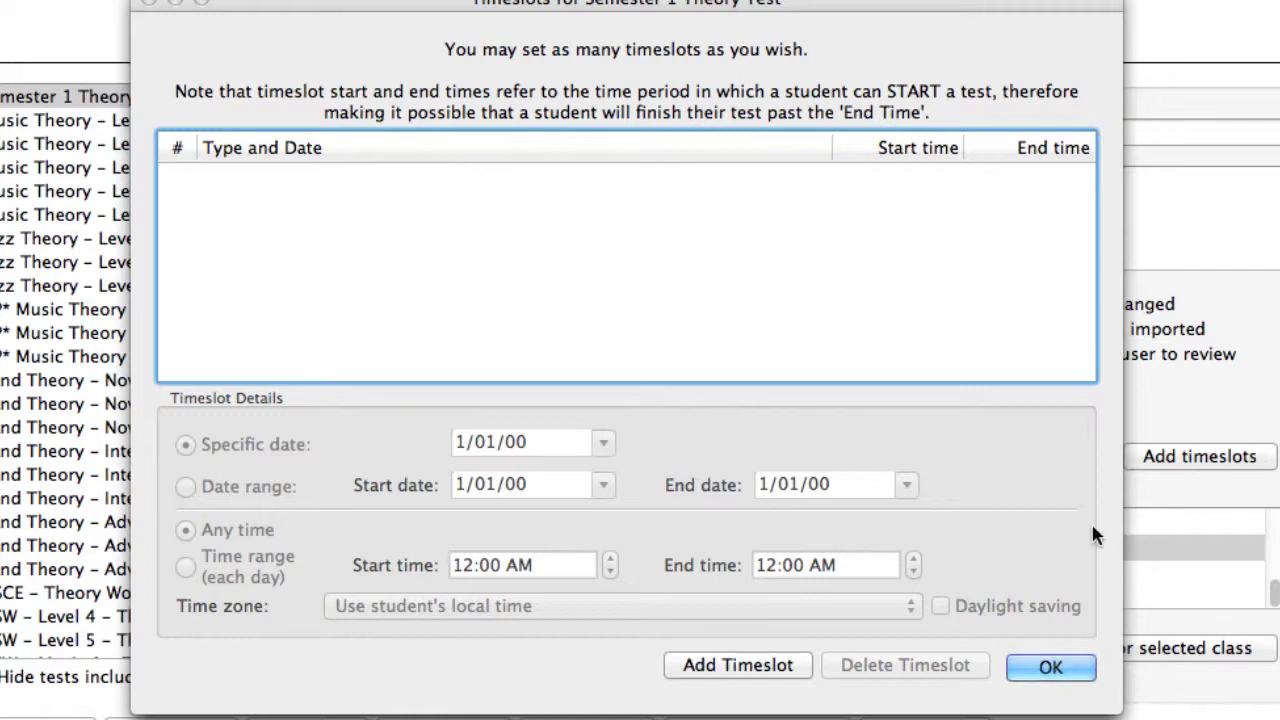
left_click(800, 660)
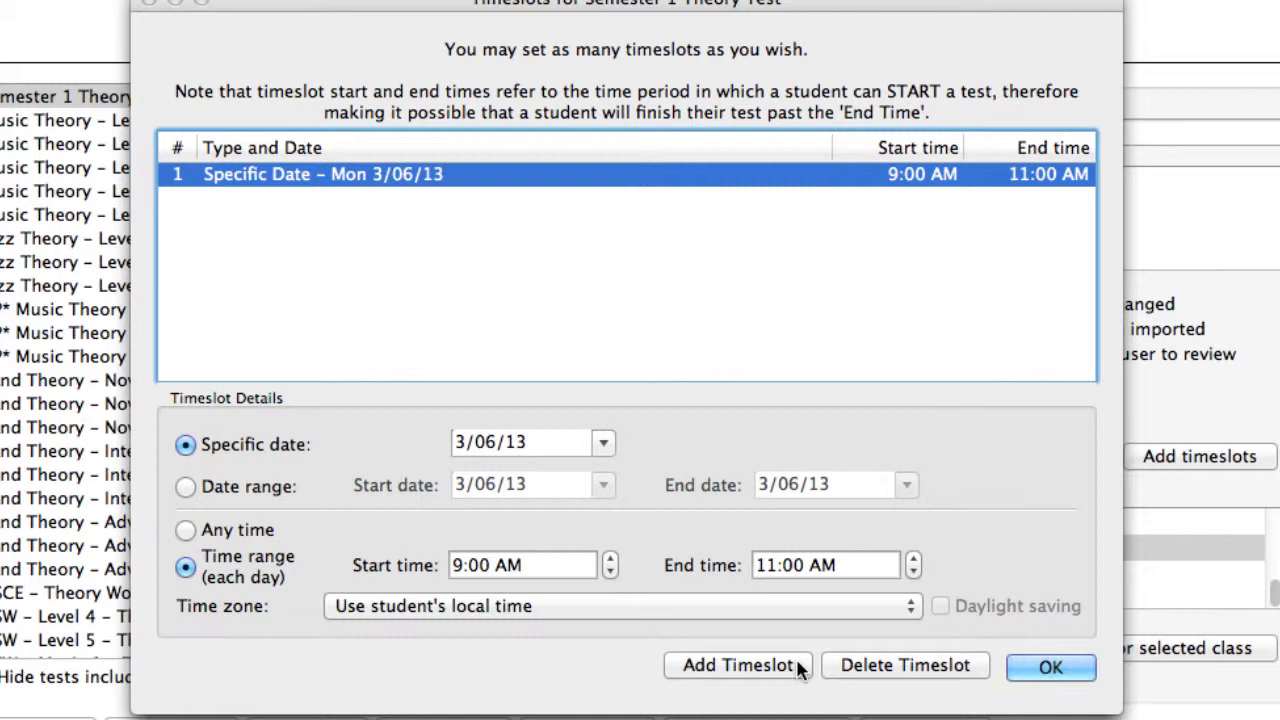
left_click(800, 670)
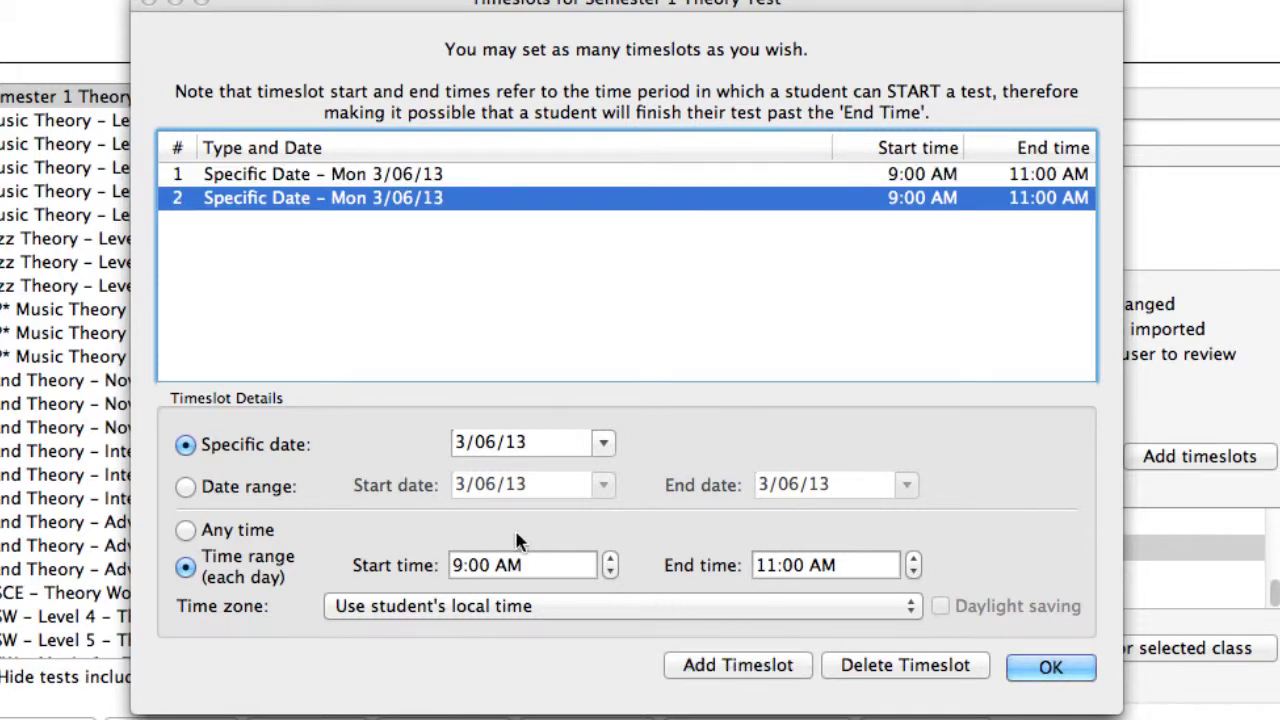
Make the second timeslot a date range from 11/06/13 to 20/06/13
left_click(300, 486)
left_click(555, 486)
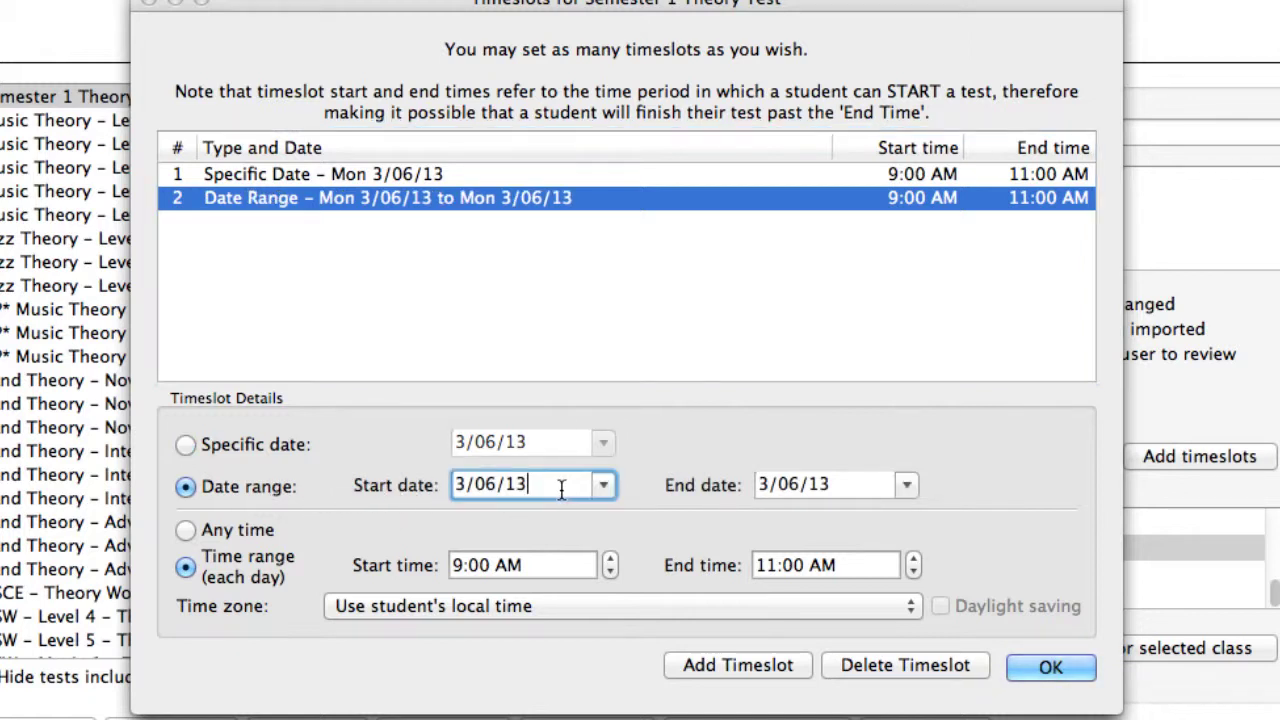
left_click(603, 487)
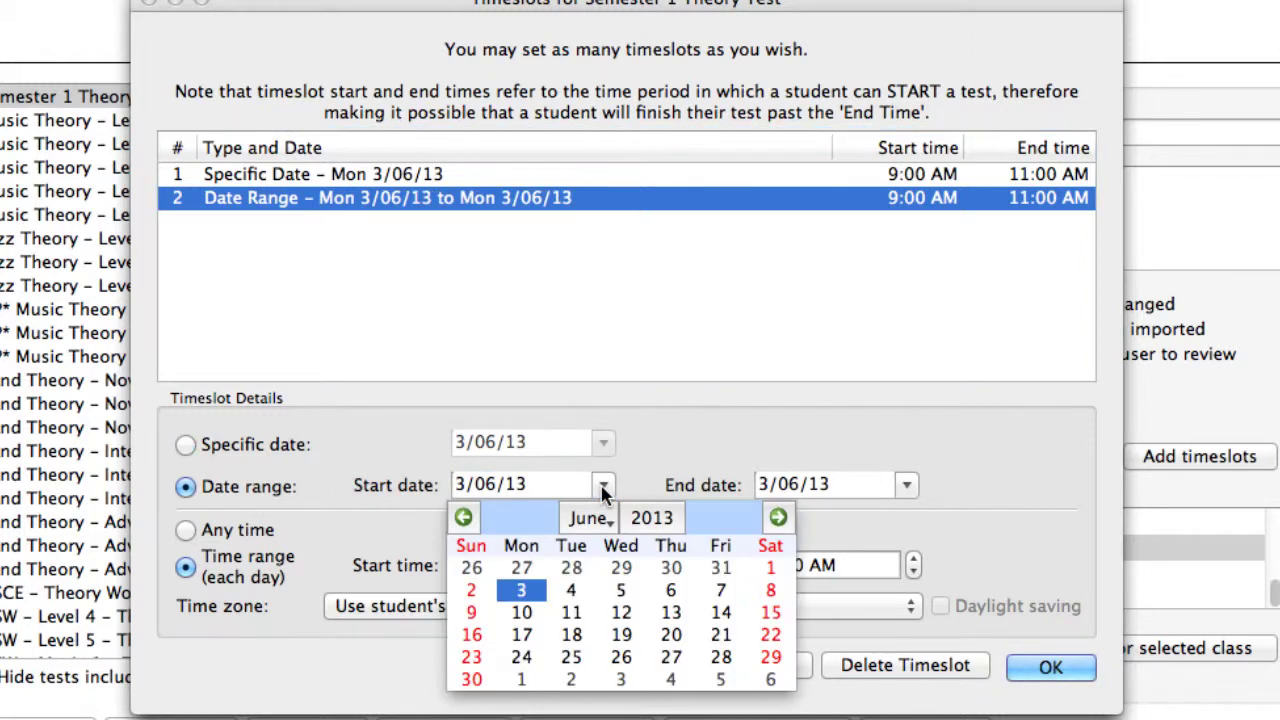
left_click(567, 612)
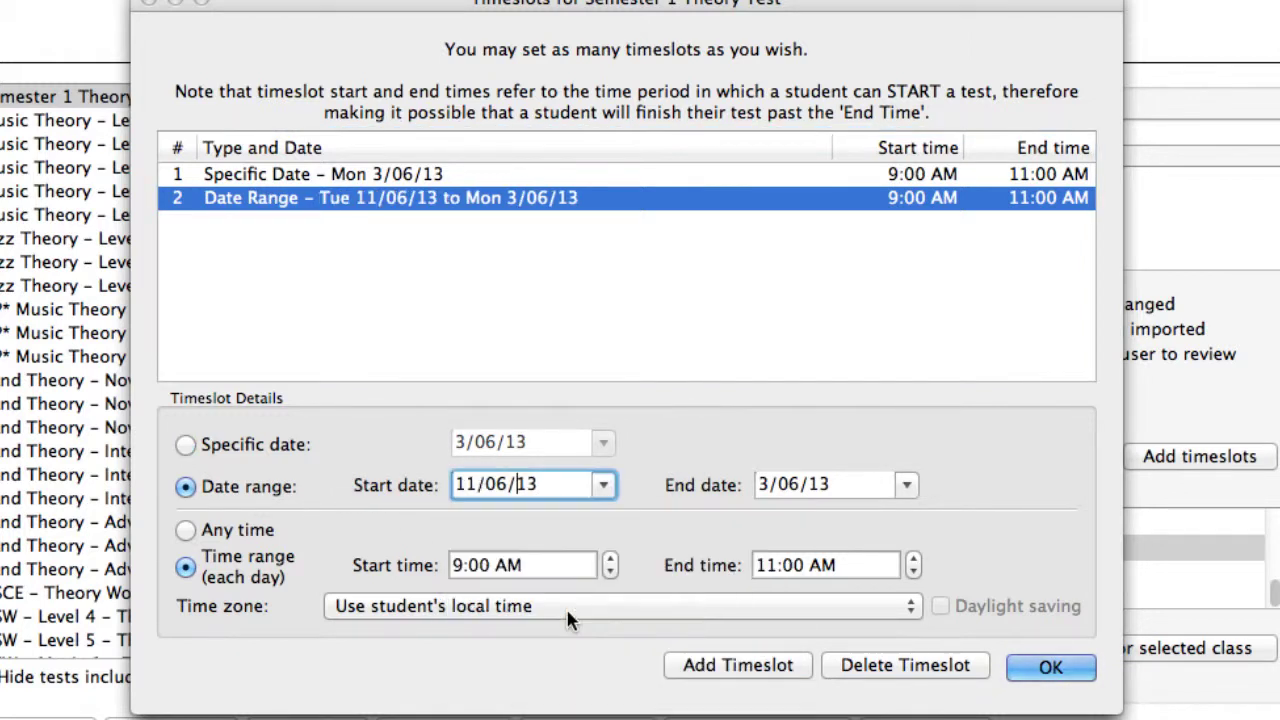
left_click(906, 484)
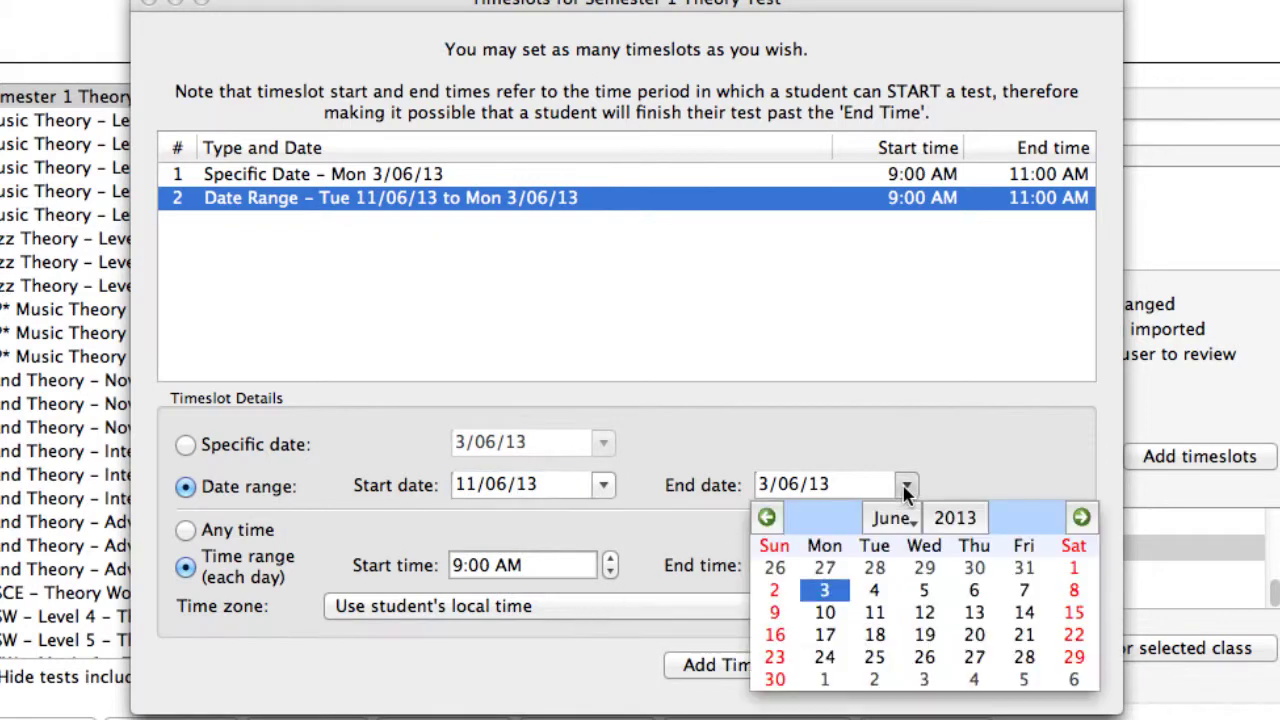
left_click(974, 634)
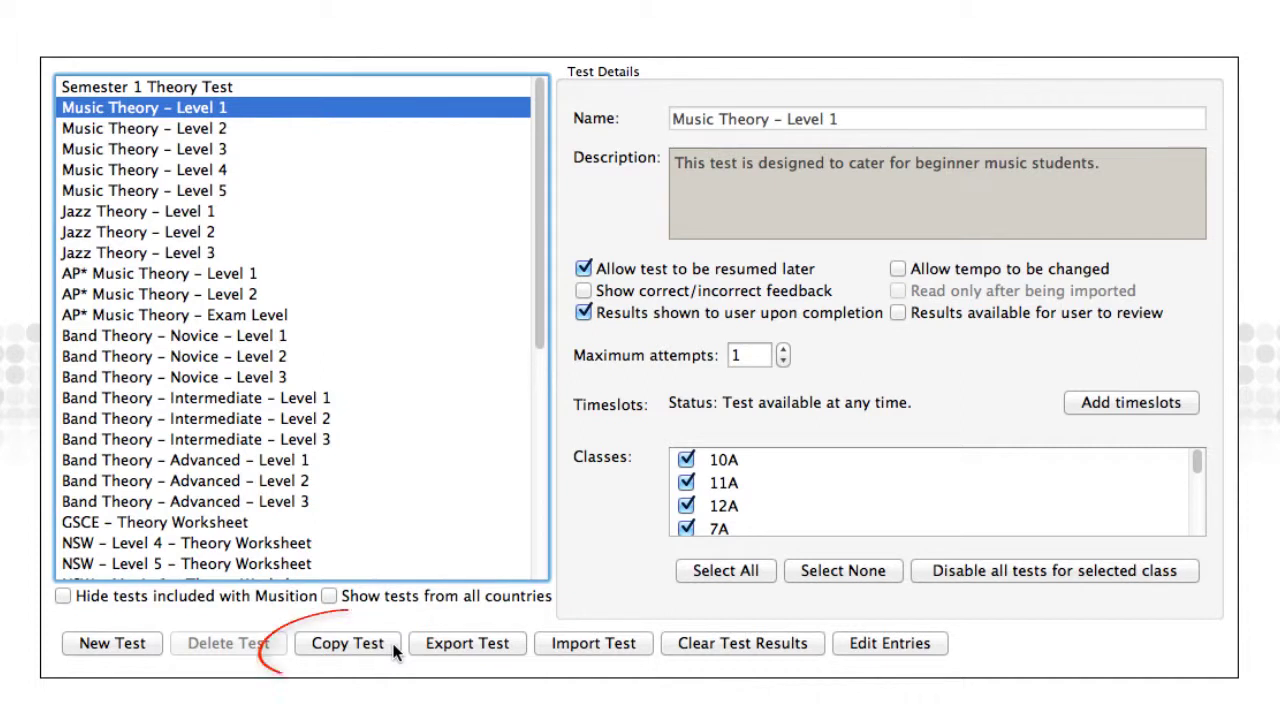
Duplicate Music Theory – Level 1 and rename the copy 'Music Theory – Level 1a'
left_click(395, 645)
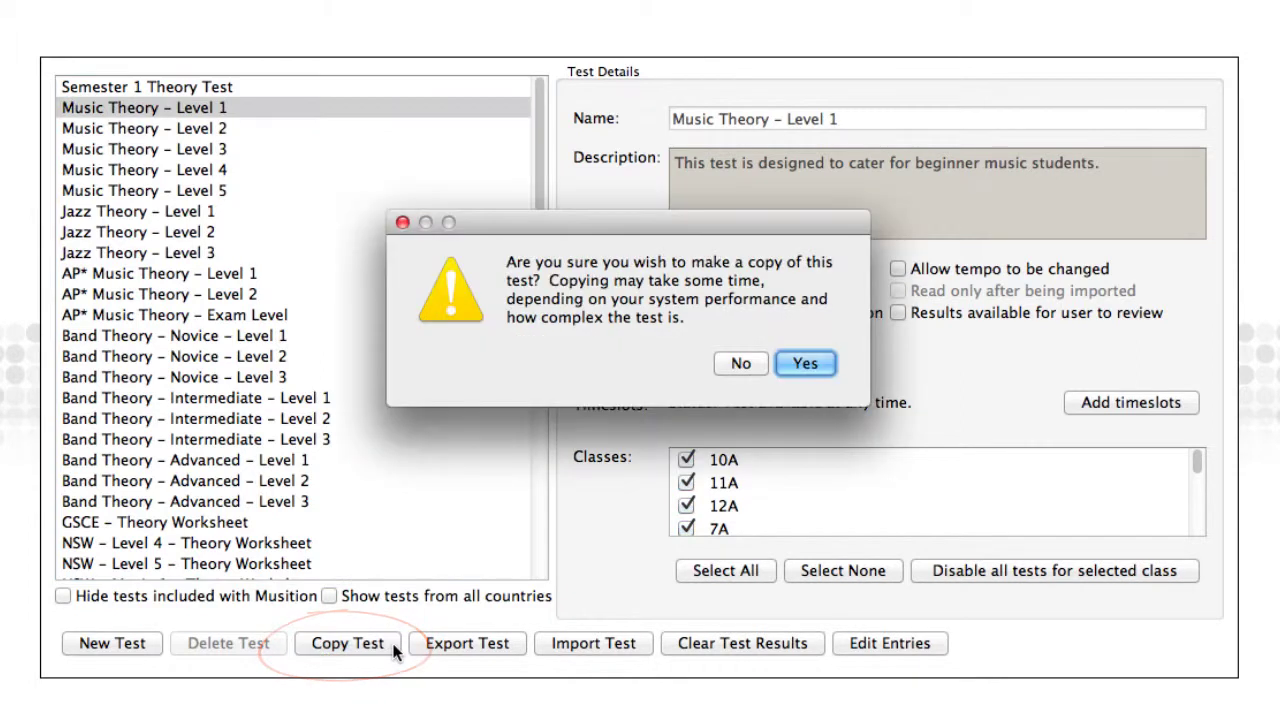
left_click(800, 370)
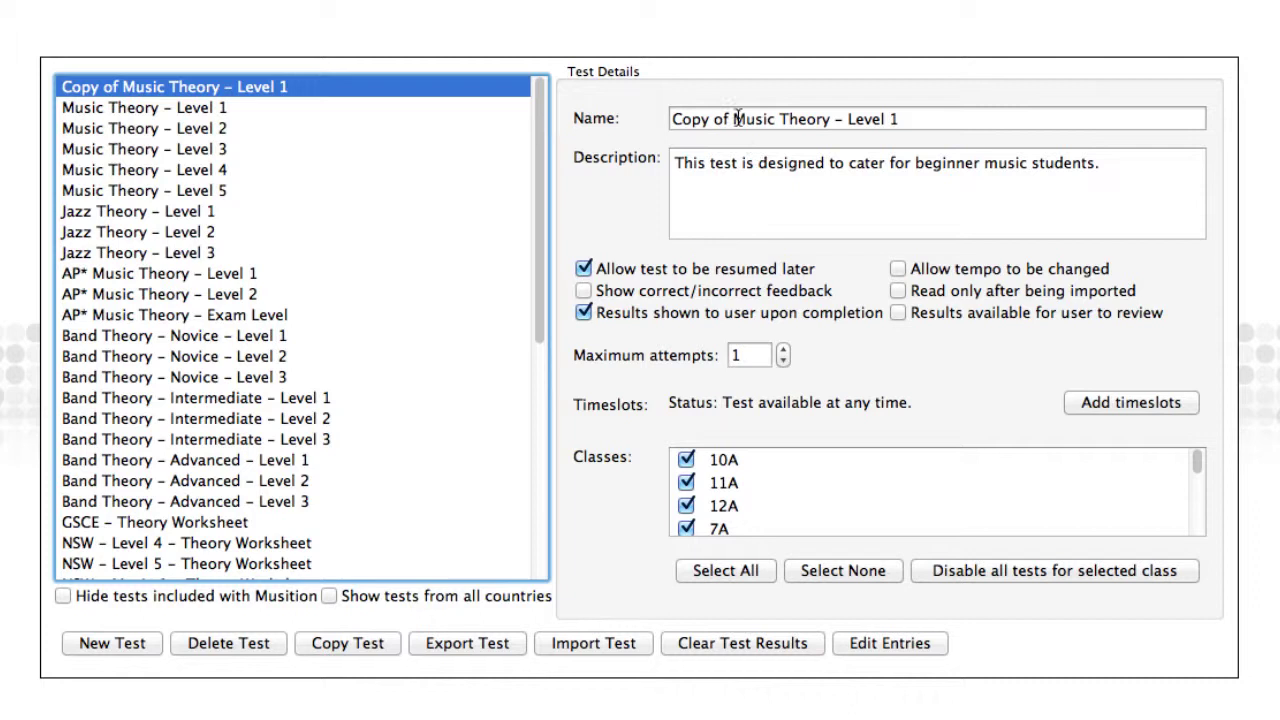
left_click_drag(737, 118, 653, 118)
key("BackSpace")
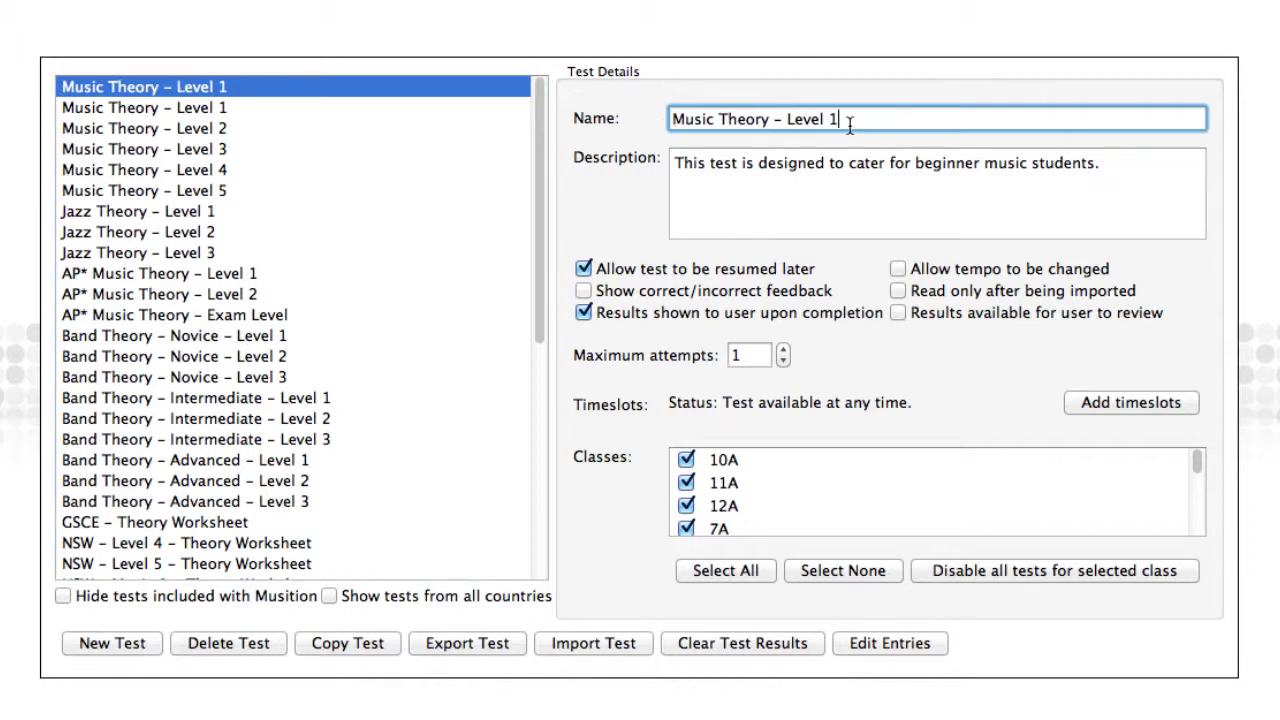
type("a")
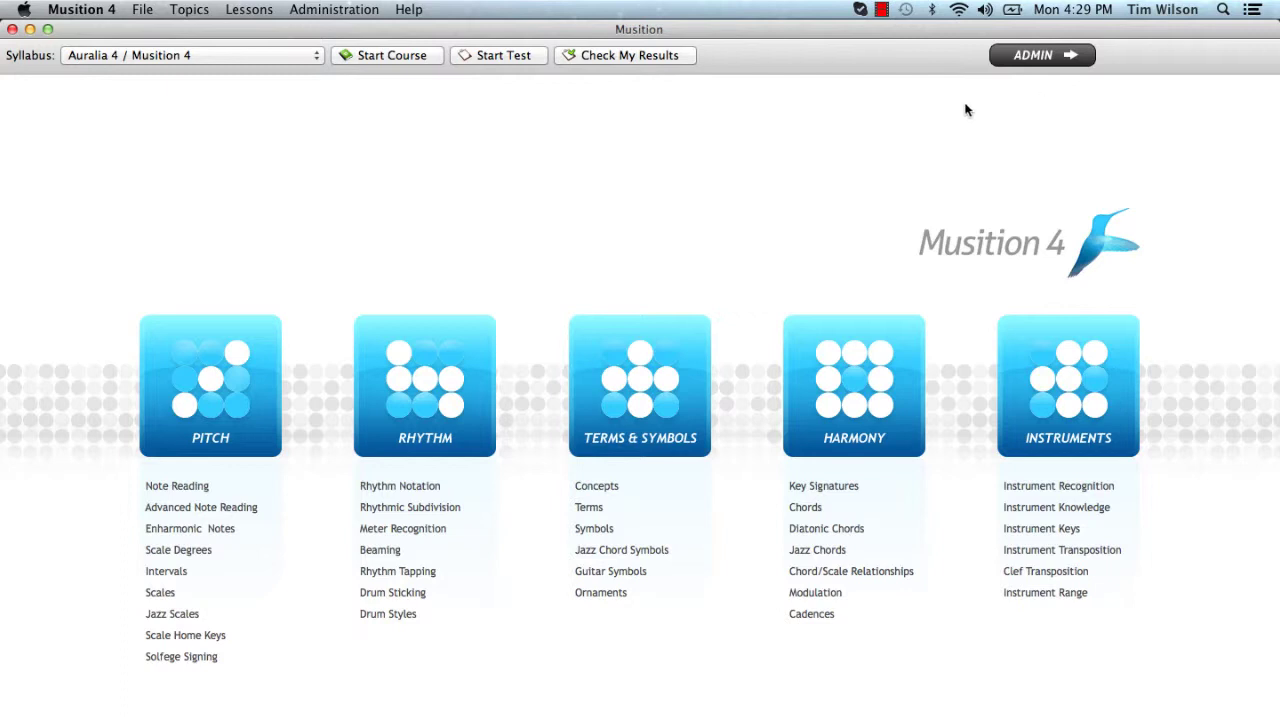
Open the Start Test chooser listing Music Theory – Level 1a and Semester 1 Theory Test
left_click(537, 57)
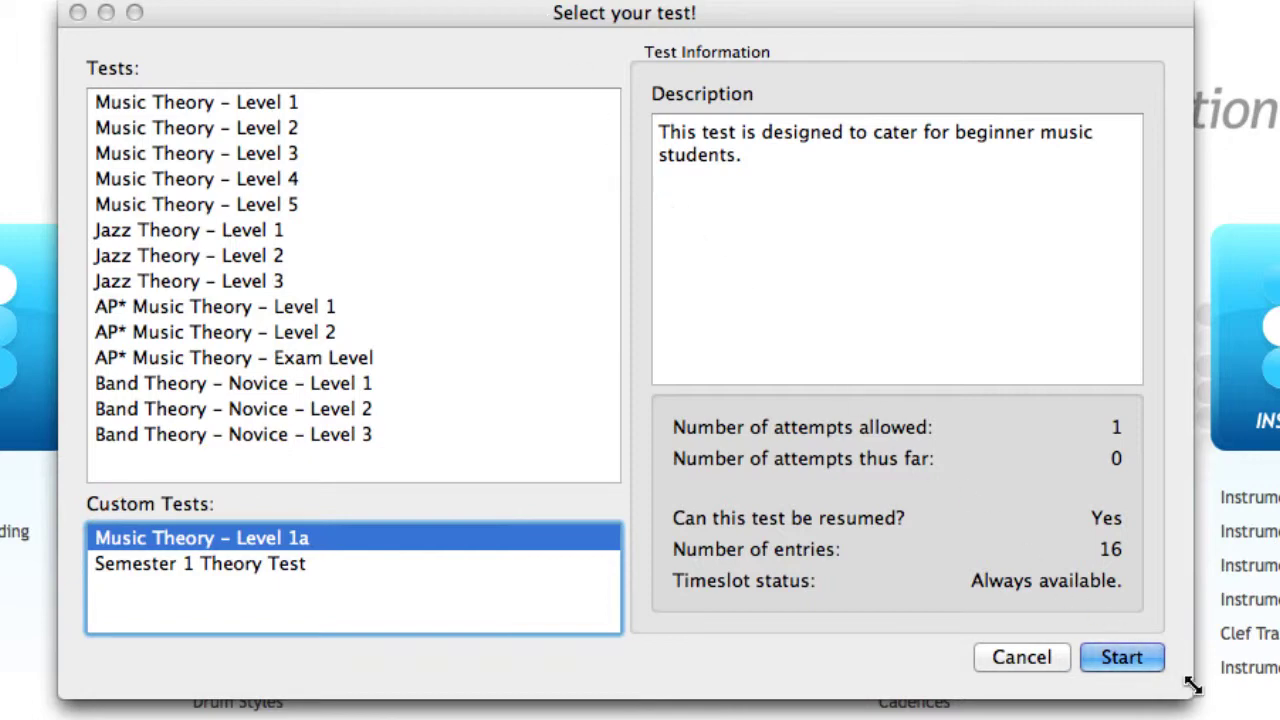
Start Music Theory – Level 1a and accept the Note Reading notice to reach the first question
left_click(1158, 665)
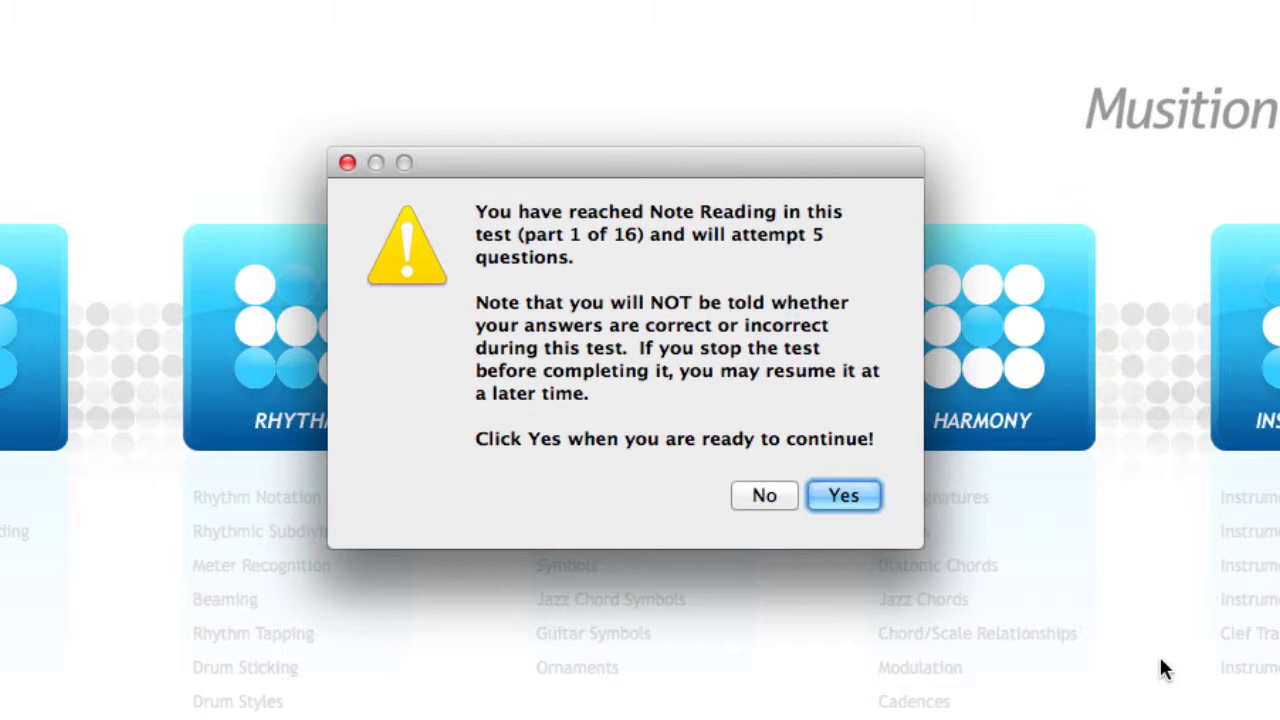
left_click(835, 492)
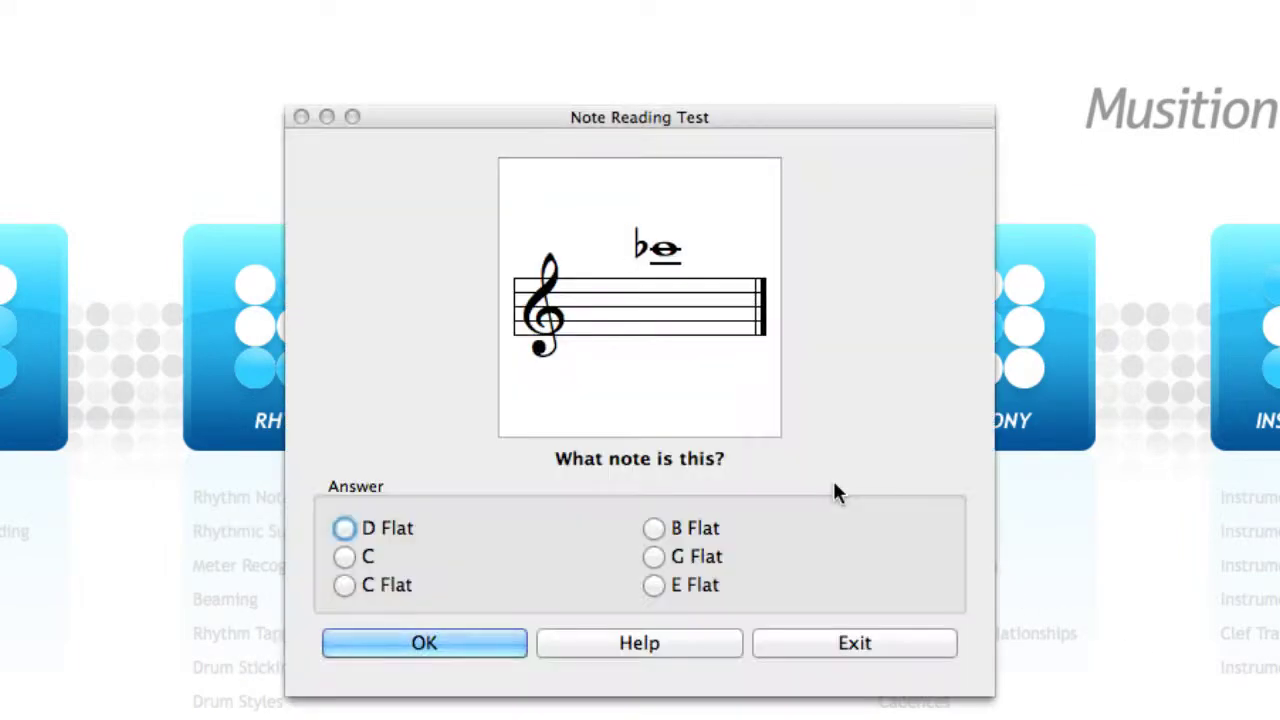